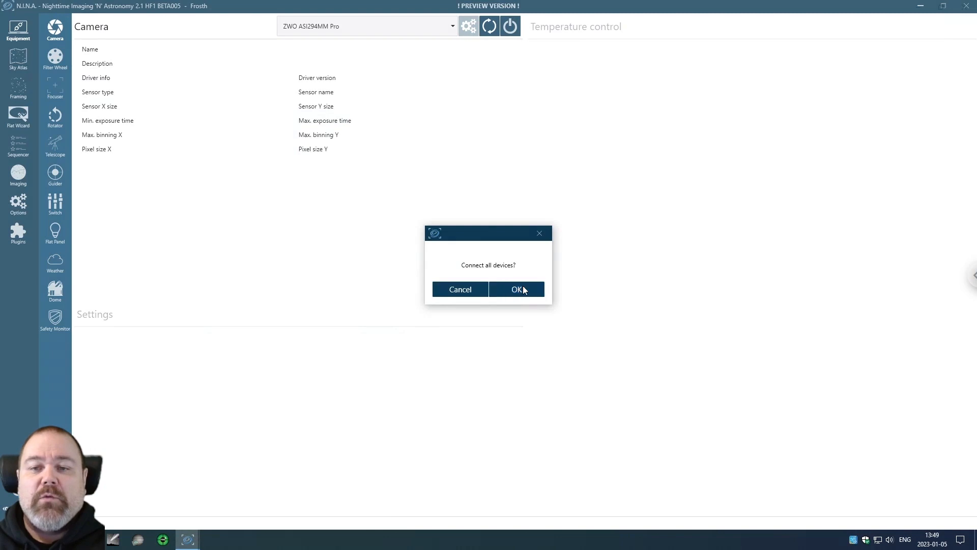
# Connect all equipment and start cooling the ZWO ASI294MM Pro camera to -10 °C.
pyautogui.click(518, 289)
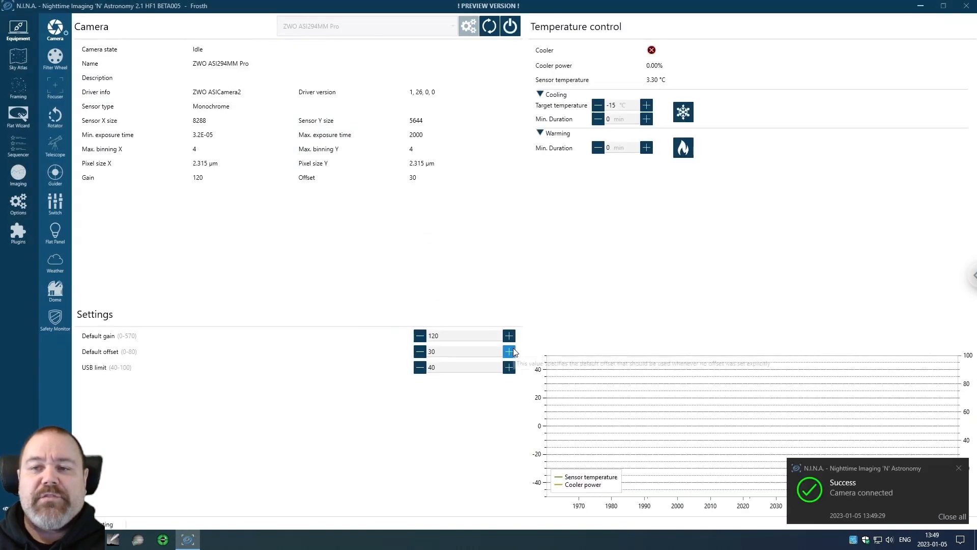
pyautogui.doubleClick(615, 106)
pyautogui.write('10')
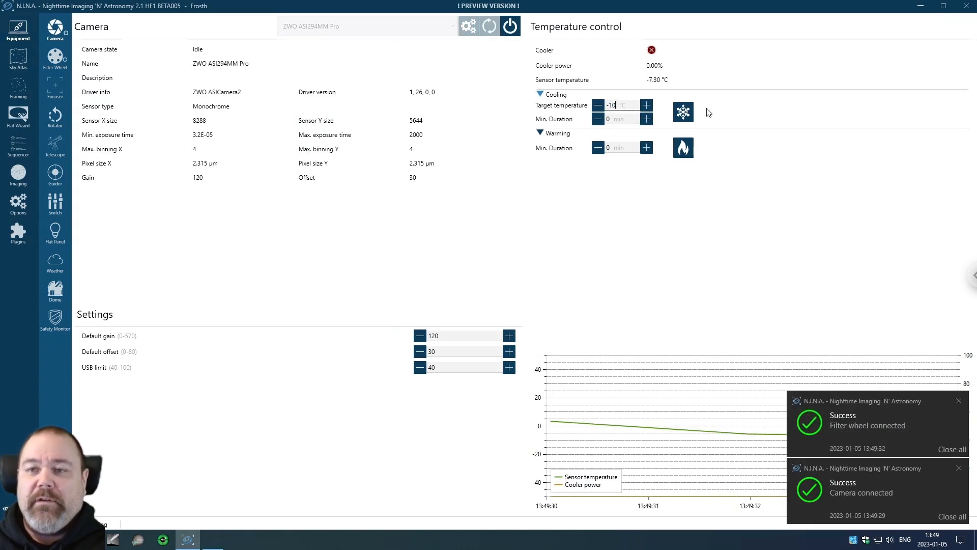
pyautogui.click(683, 113)
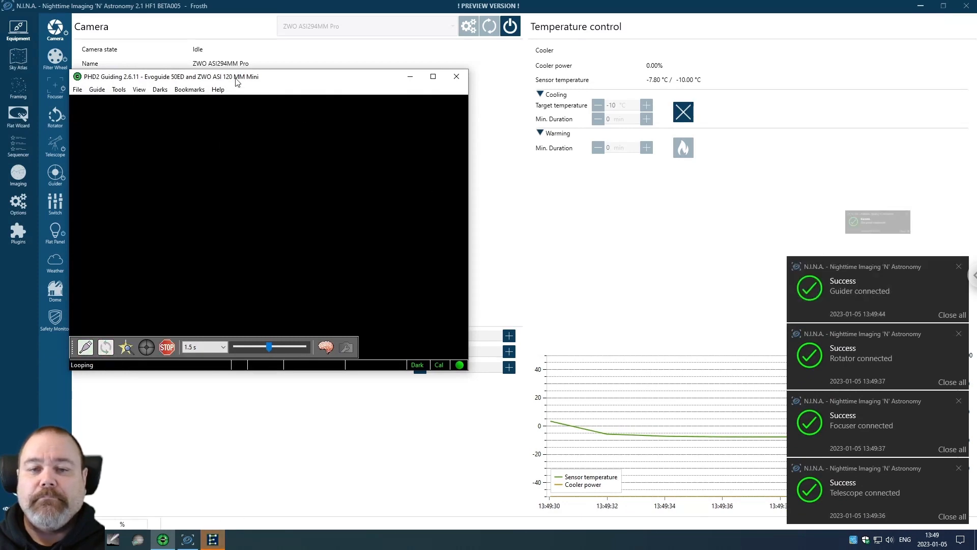
# Stop PHD2 looping, minimise PHD2, and go to the Framing page.
pyautogui.click(167, 349)
pyautogui.click(411, 76)
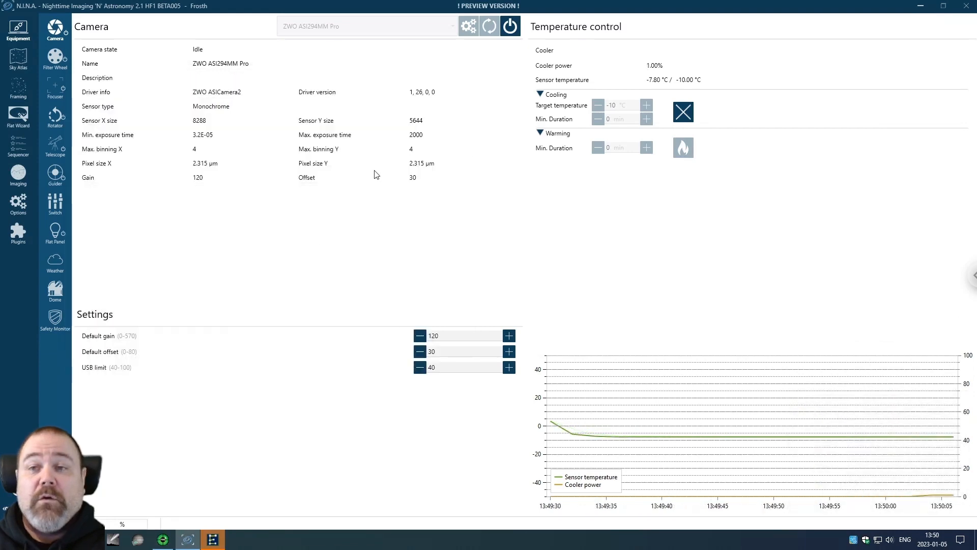
pyautogui.click(17, 90)
# Load the 'ngc 7822' sky-survey image, recentre the frame on the nebula, and list sequencer choices.
pyautogui.click(223, 97)
pyautogui.write('ngc')
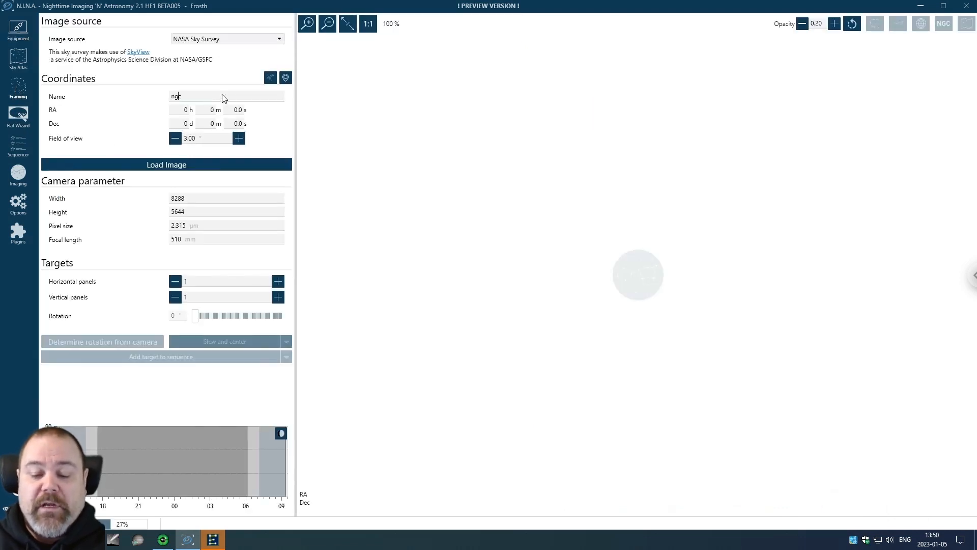
pyautogui.write(' 7822')
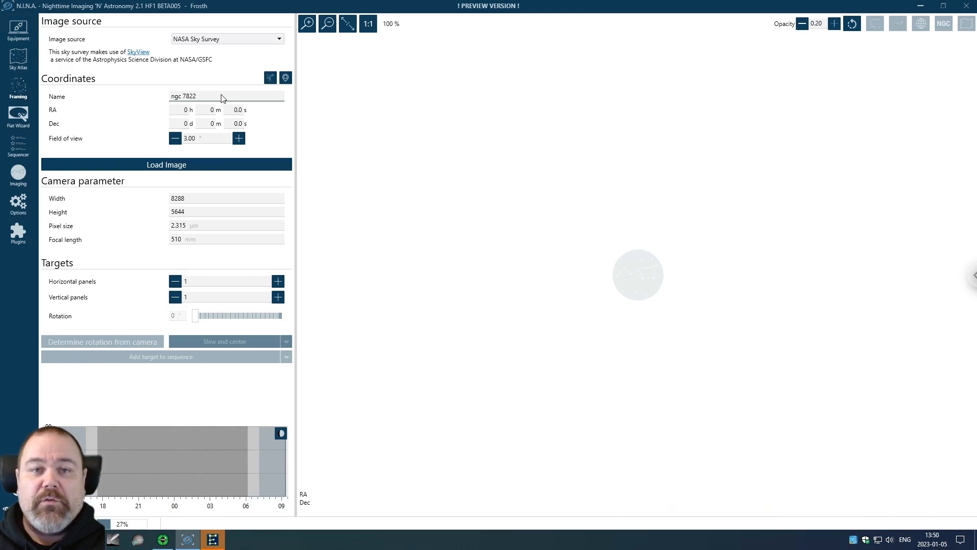
pyautogui.click(196, 110)
pyautogui.click(173, 166)
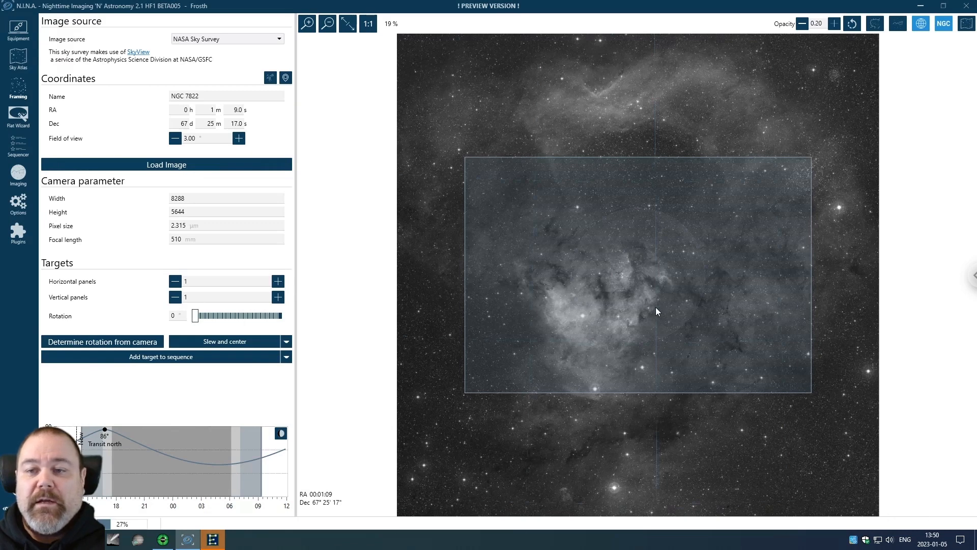
pyautogui.moveTo(656, 309)
pyautogui.mouseDown()
pyautogui.moveTo(622, 309)
pyautogui.moveTo(639, 307)
pyautogui.mouseUp()
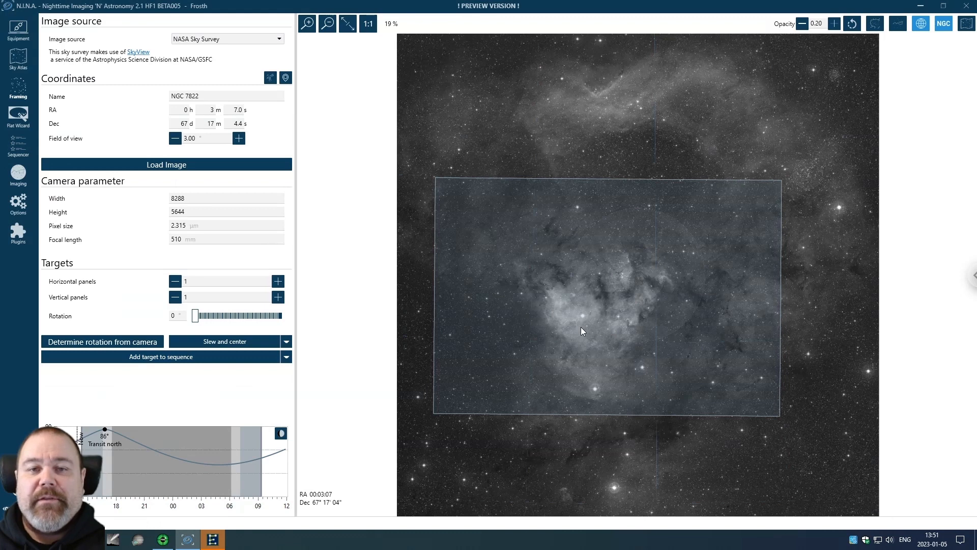
pyautogui.click(287, 357)
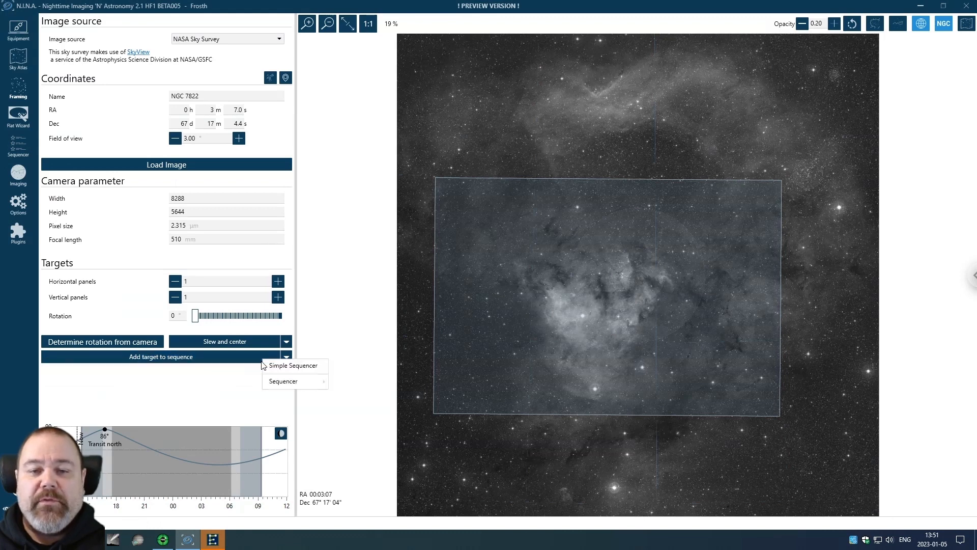
# Send NGC 7822 to the Simple Sequencer with a 300 s LIGHT exposure row.
pyautogui.click(292, 367)
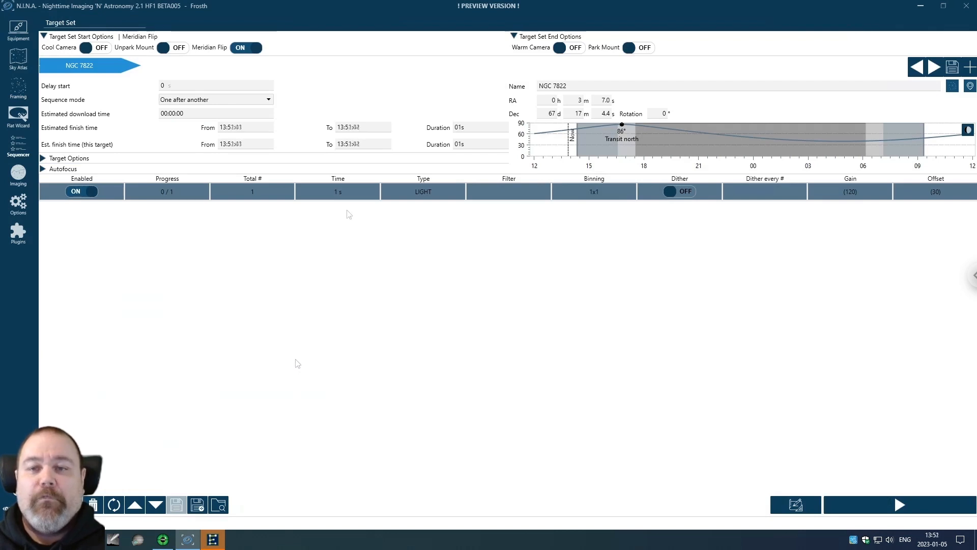
pyautogui.click(354, 192)
pyautogui.click(354, 191)
pyautogui.write('300')
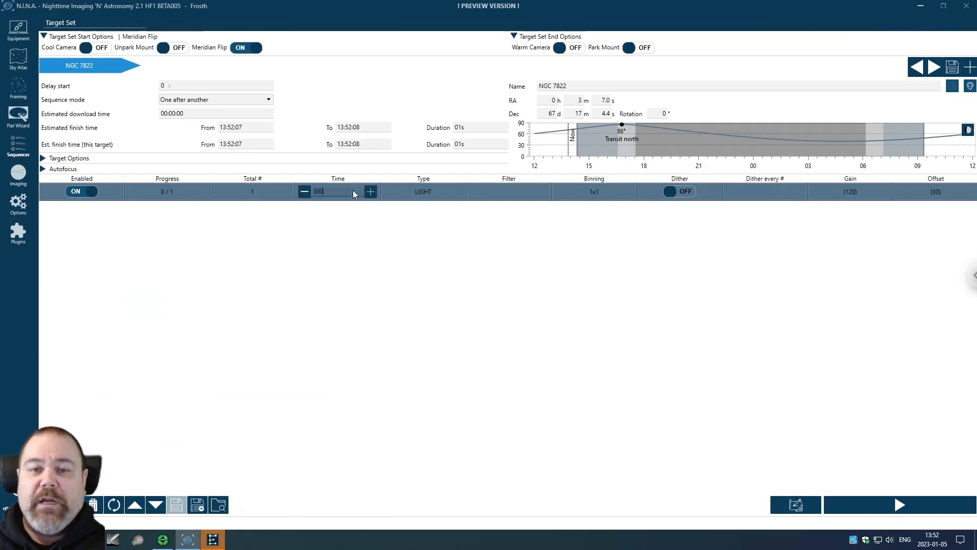
pyautogui.press('Return')
pyautogui.click(453, 190)
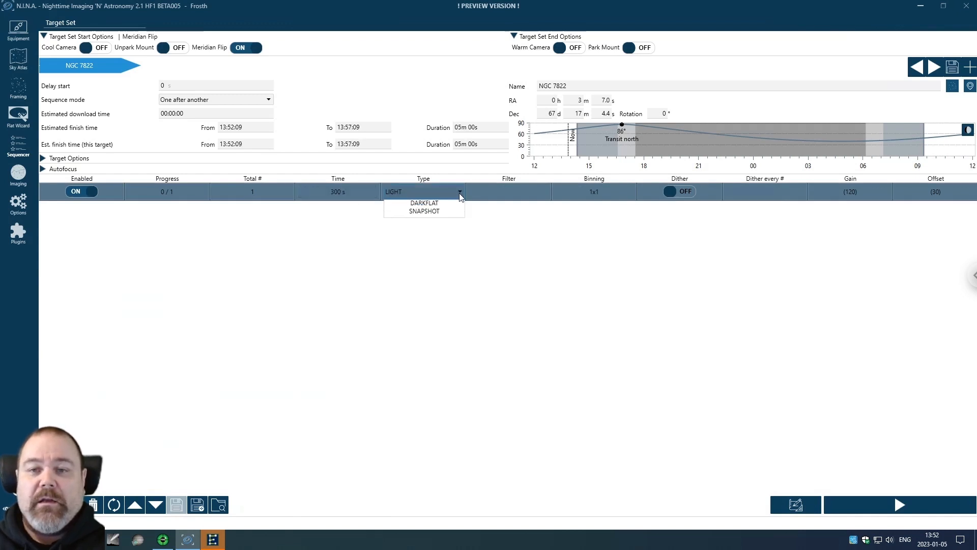
pyautogui.click(454, 192)
pyautogui.click(442, 211)
# Set that row to 25 frames, HA filter, 2x2 binning, with dithering on.
pyautogui.click(262, 192)
pyautogui.click(261, 191)
pyautogui.write('25')
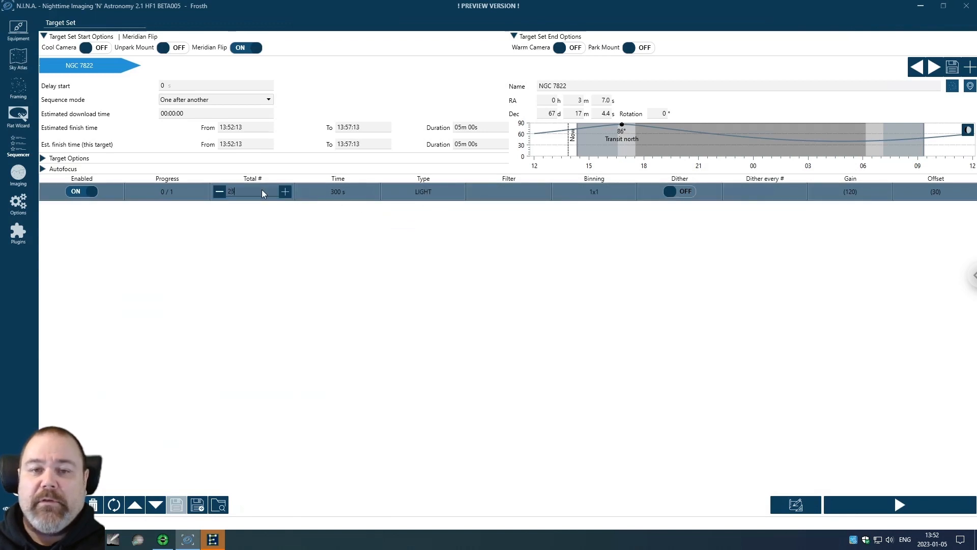
pyautogui.click(524, 194)
pyautogui.click(545, 192)
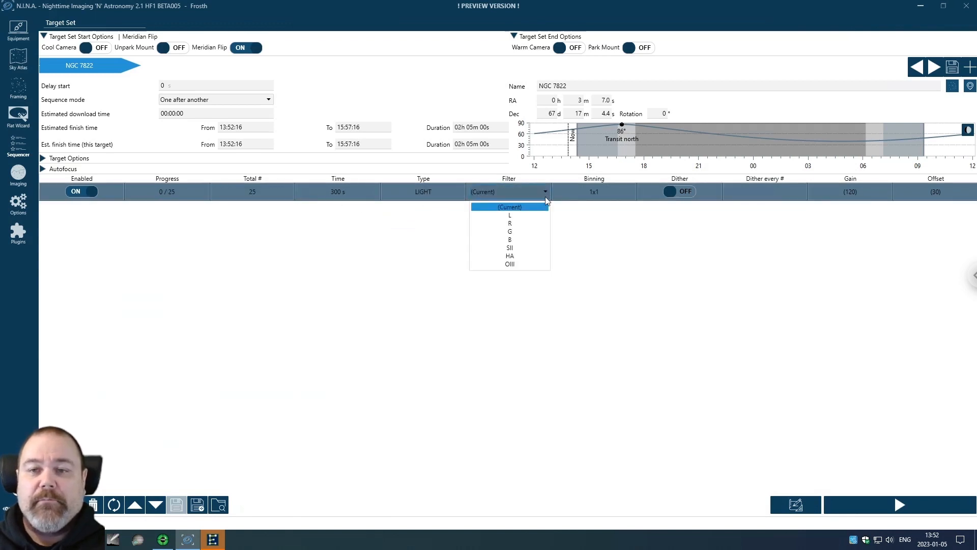
pyautogui.click(527, 256)
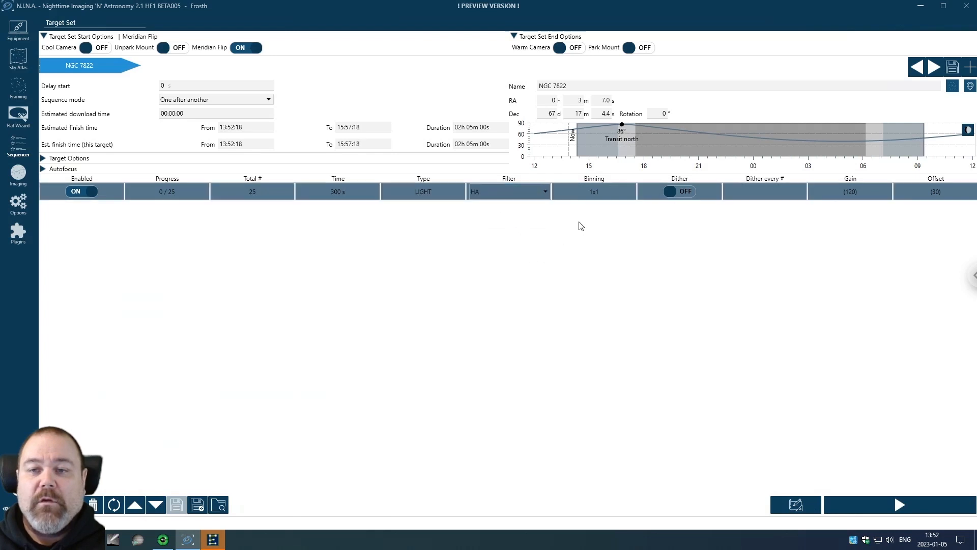
pyautogui.click(619, 191)
pyautogui.click(631, 192)
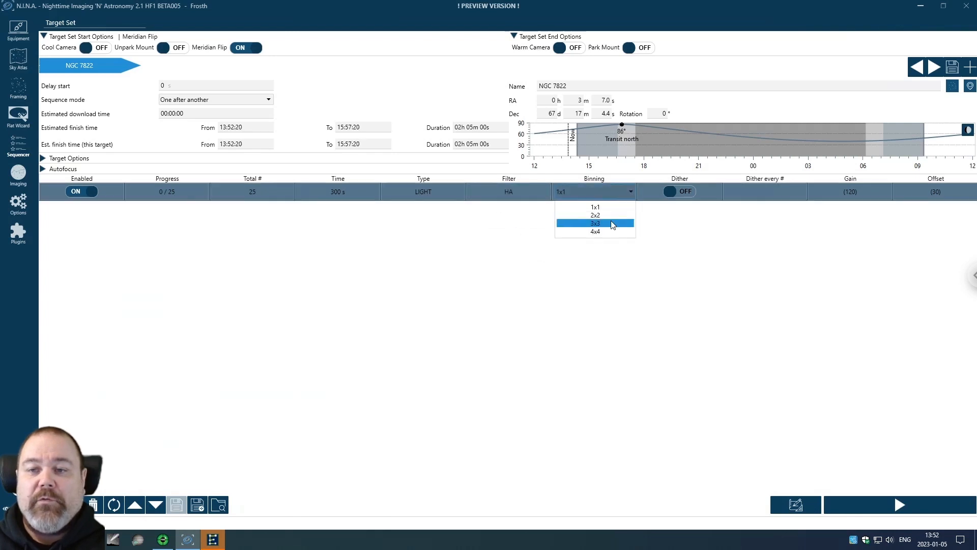
pyautogui.click(605, 219)
pyautogui.click(684, 193)
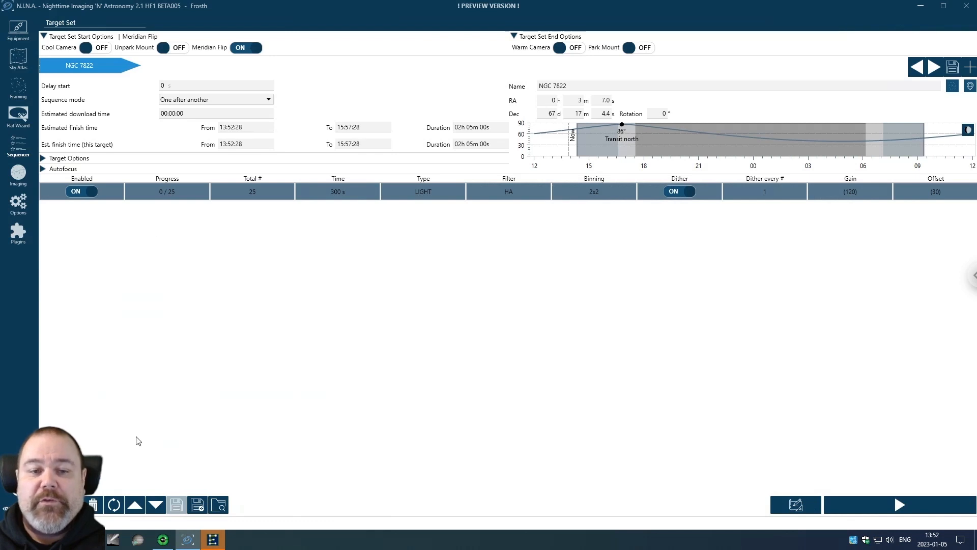
# Add two more exposure rows using the OIII and SII filters.
pyautogui.click(71, 504)
pyautogui.click(72, 504)
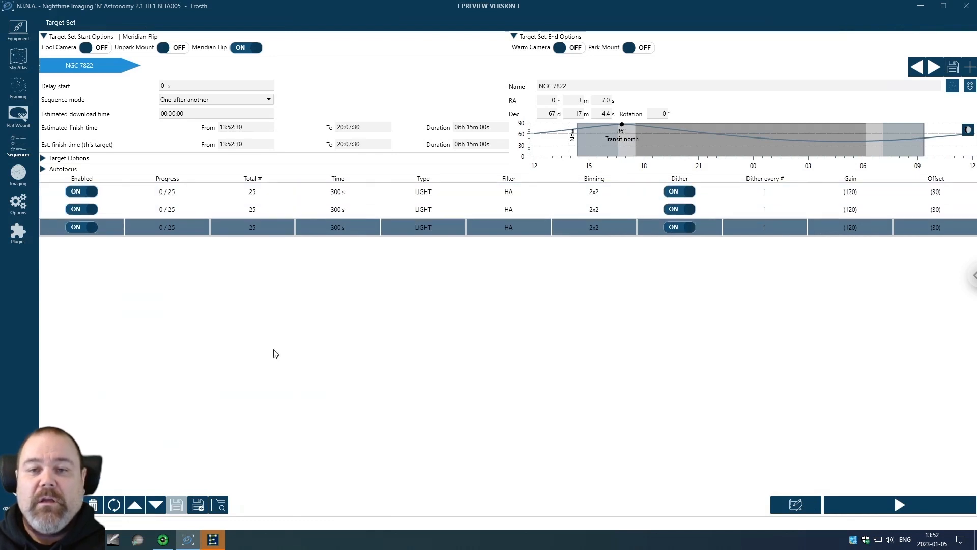
pyautogui.click(524, 209)
pyautogui.click(524, 209)
pyautogui.click(544, 209)
pyautogui.click(520, 282)
pyautogui.click(539, 233)
pyautogui.click(543, 227)
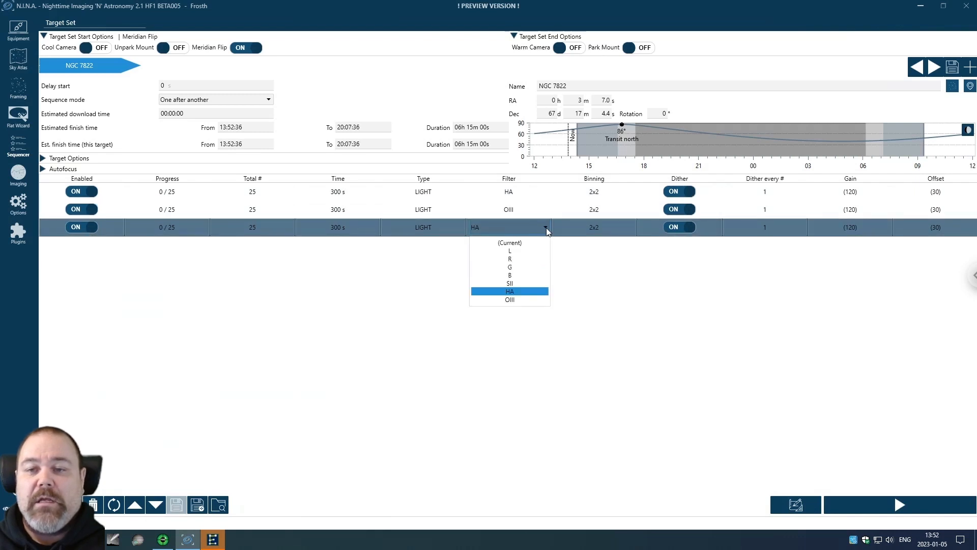
pyautogui.click(526, 284)
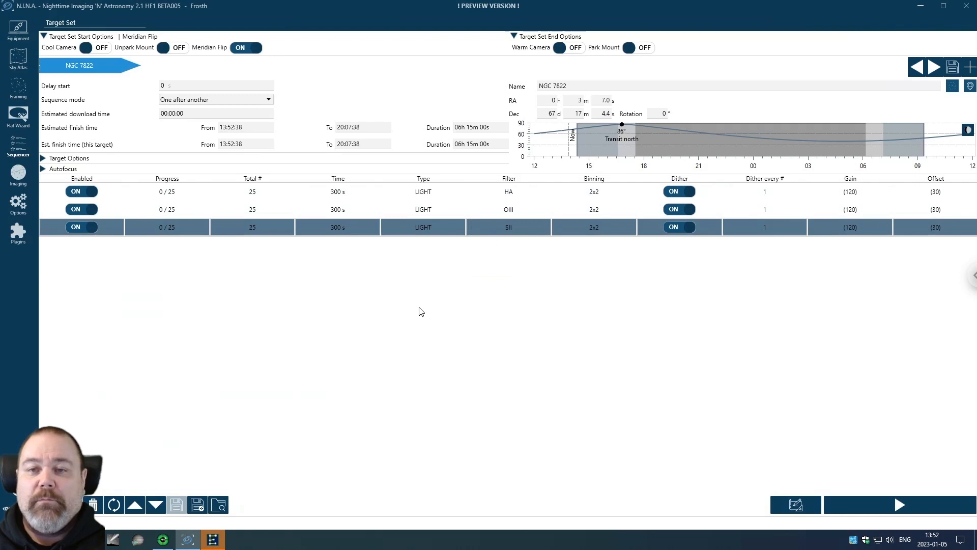
# Set the frame counts to 30 HA, 39 OIII and 30 SII.
pyautogui.click(273, 198)
pyautogui.click(272, 198)
pyautogui.write('30')
pyautogui.click(267, 210)
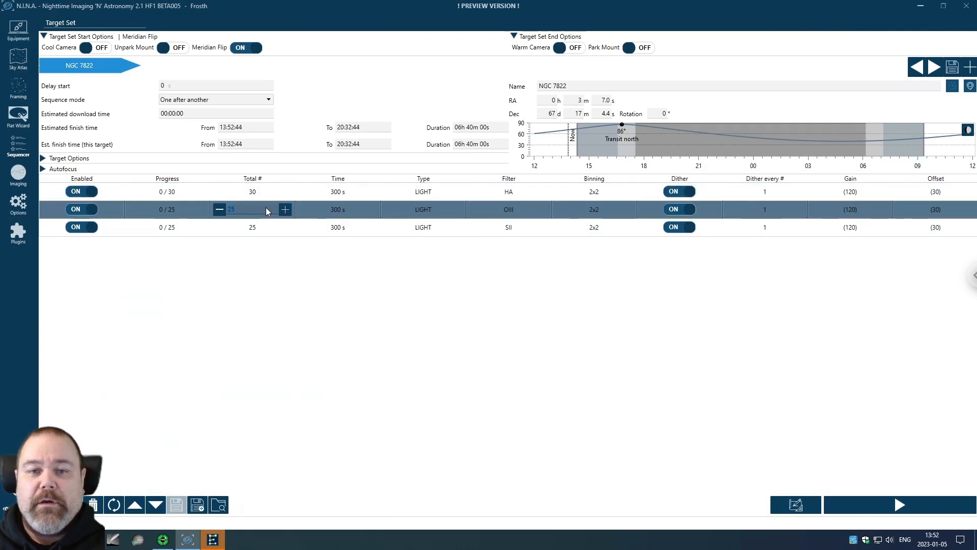
pyautogui.write('39')
pyautogui.click(265, 228)
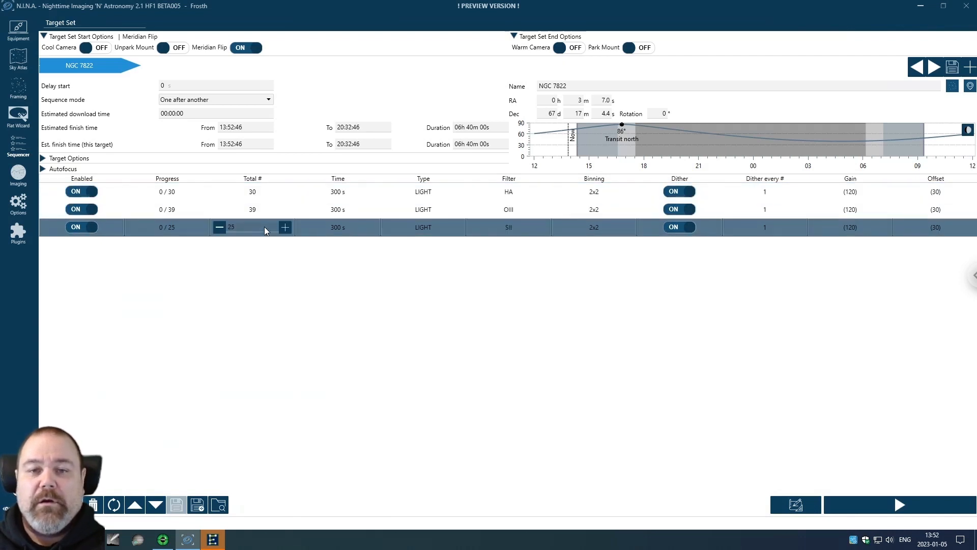
pyautogui.write('30')
pyautogui.click(306, 313)
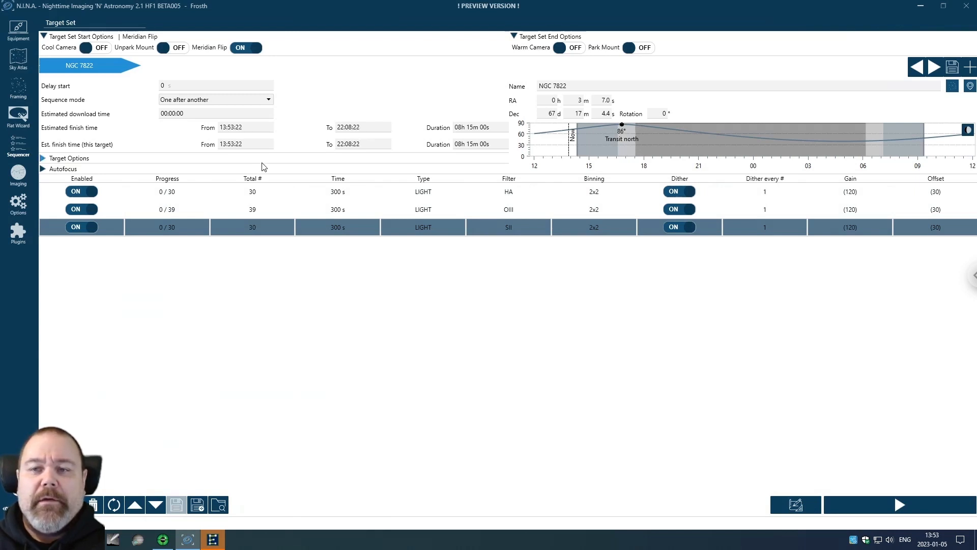
# Turn on slewing to the target, centring it, and starting guiding.
pyautogui.click(45, 159)
pyautogui.click(102, 174)
pyautogui.click(177, 173)
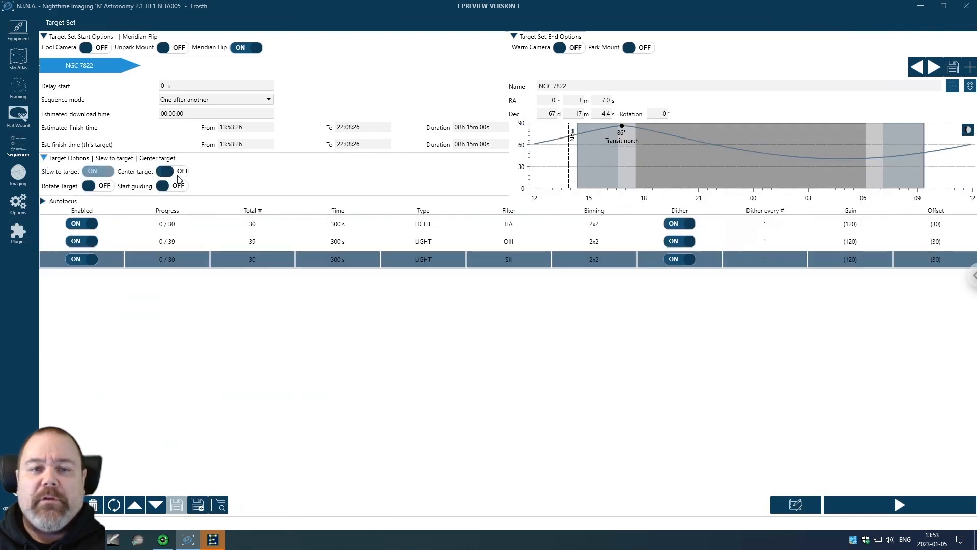
pyautogui.click(173, 187)
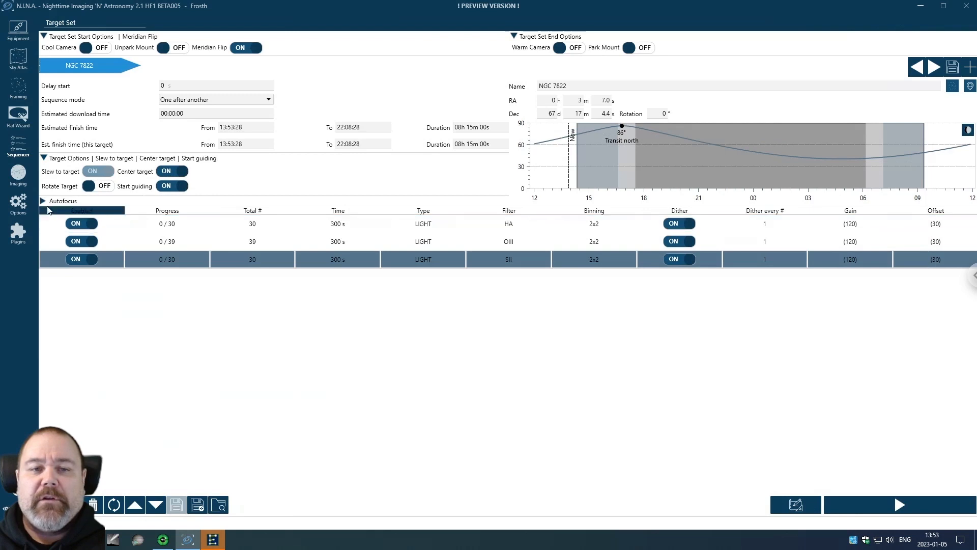
# Enable autofocus on start, on filter change, and after a 10% HFR increase.
pyautogui.click(44, 201)
pyautogui.click(138, 214)
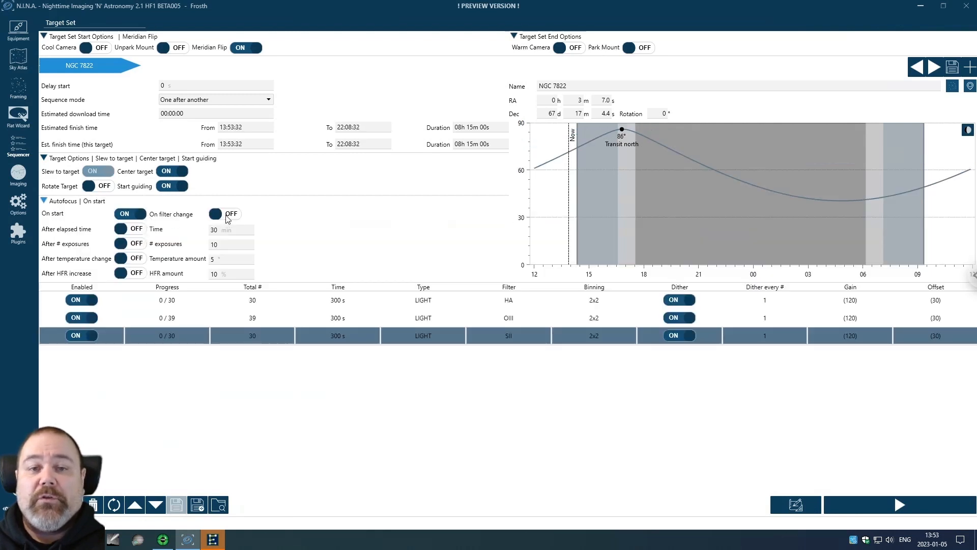
pyautogui.click(225, 215)
pyautogui.click(172, 322)
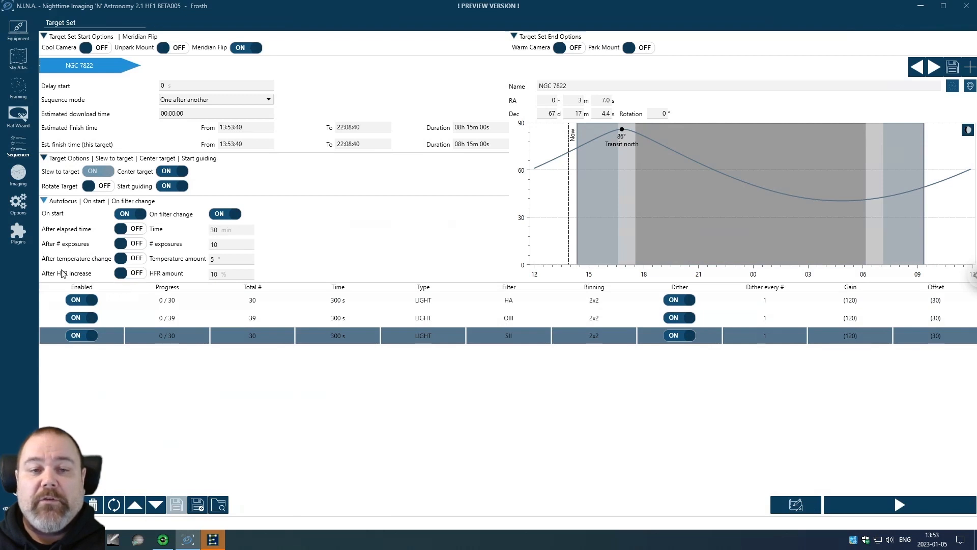
pyautogui.click(133, 274)
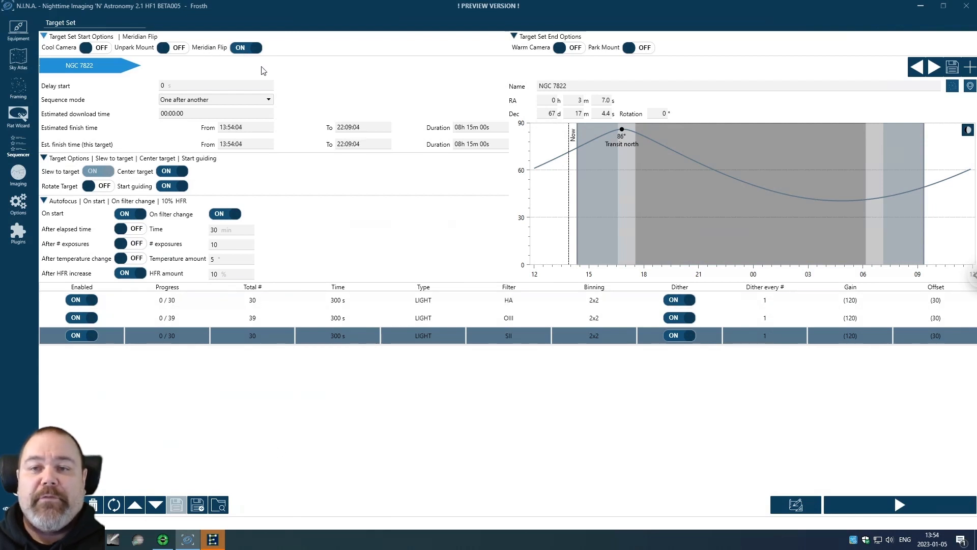
# Move to PixInsight, where the Master_HA, Master_OIII and Master_SII icons sit on the workspace.
pyautogui.moveTo(622, 133)
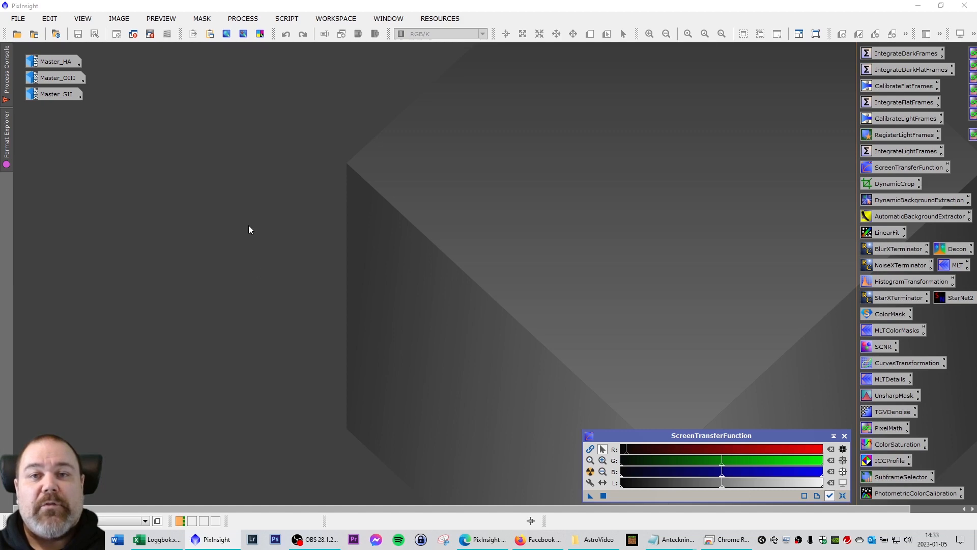
# Open Master_HA, Master_OIII and Master_SII and arrange the windows to compare them.
pyautogui.doubleClick(59, 62)
pyautogui.moveTo(175, 46); pyautogui.dragTo(188, 131)
pyautogui.doubleClick(59, 76)
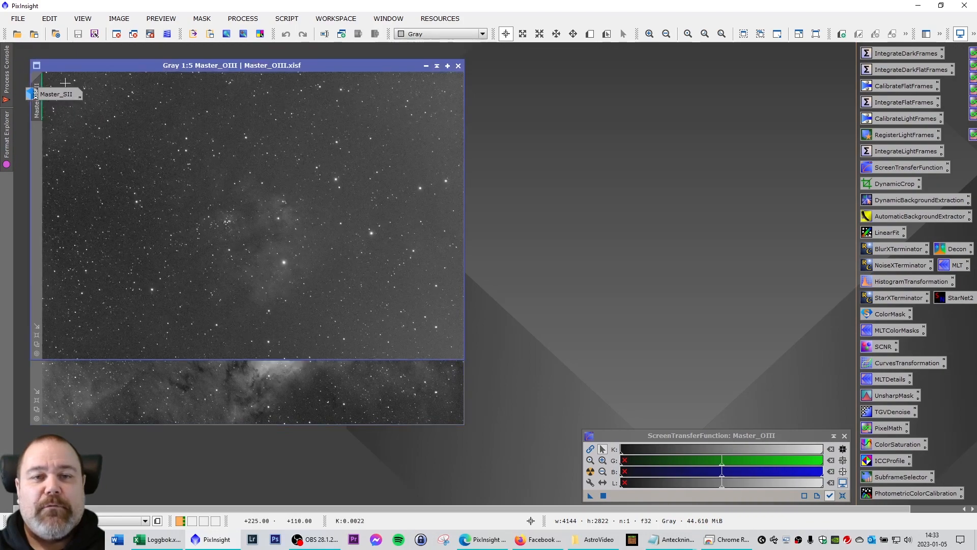
pyautogui.moveTo(209, 65); pyautogui.dragTo(553, 83)
pyautogui.doubleClick(56, 94)
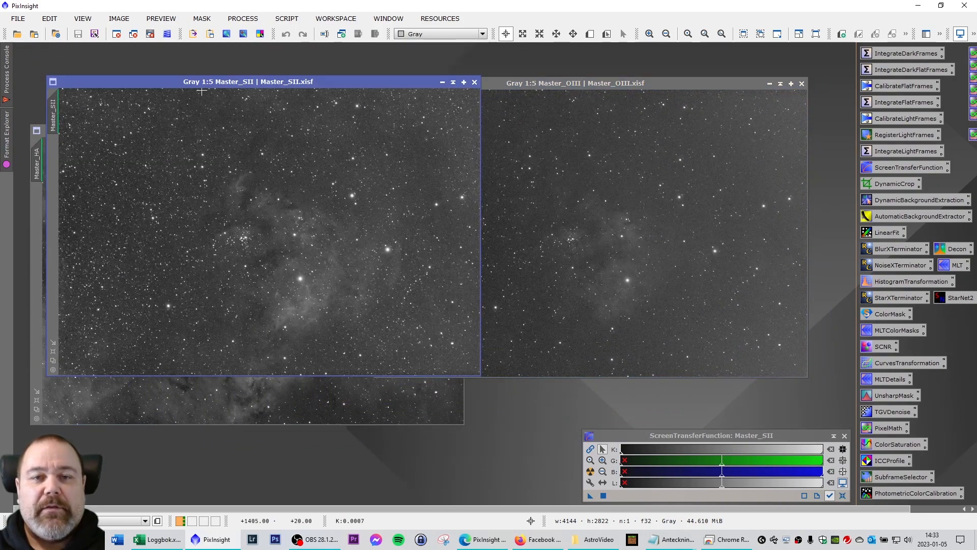
pyautogui.moveTo(205, 81); pyautogui.dragTo(548, 151)
pyautogui.moveTo(236, 131); pyautogui.dragTo(233, 108)
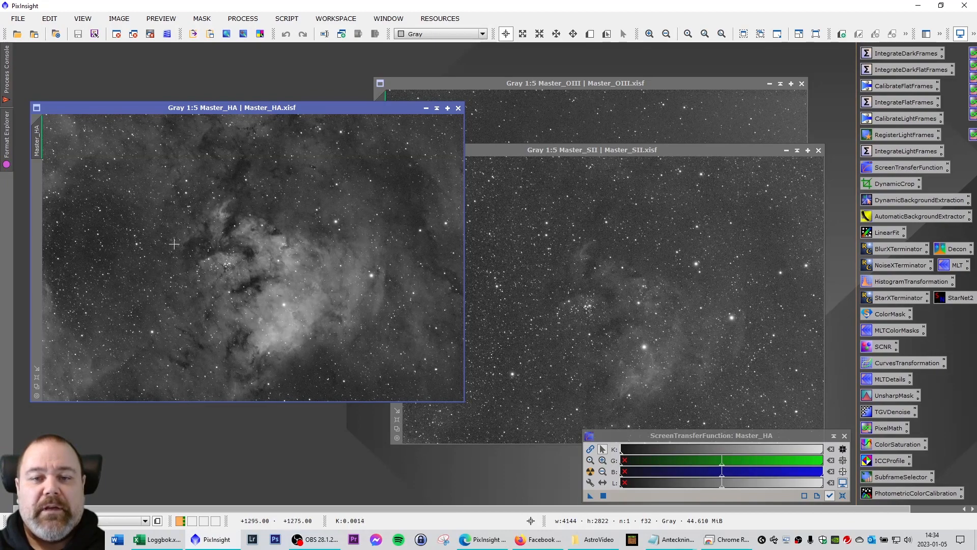
pyautogui.moveTo(619, 151); pyautogui.dragTo(301, 144)
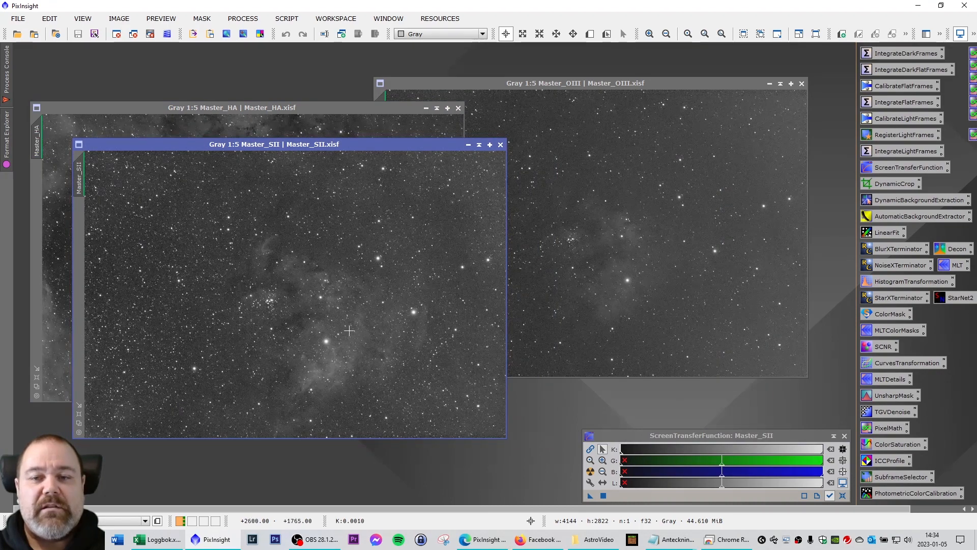
pyautogui.moveTo(585, 85); pyautogui.dragTo(340, 181)
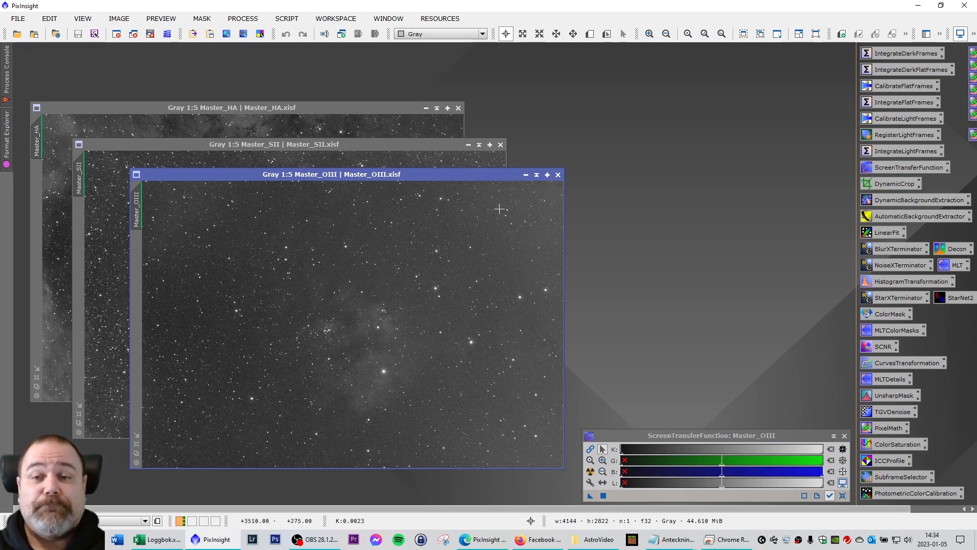
# Minimise the three master images to icons and bring up the Open Image Files browser.
pyautogui.click(526, 174)
pyautogui.click(468, 144)
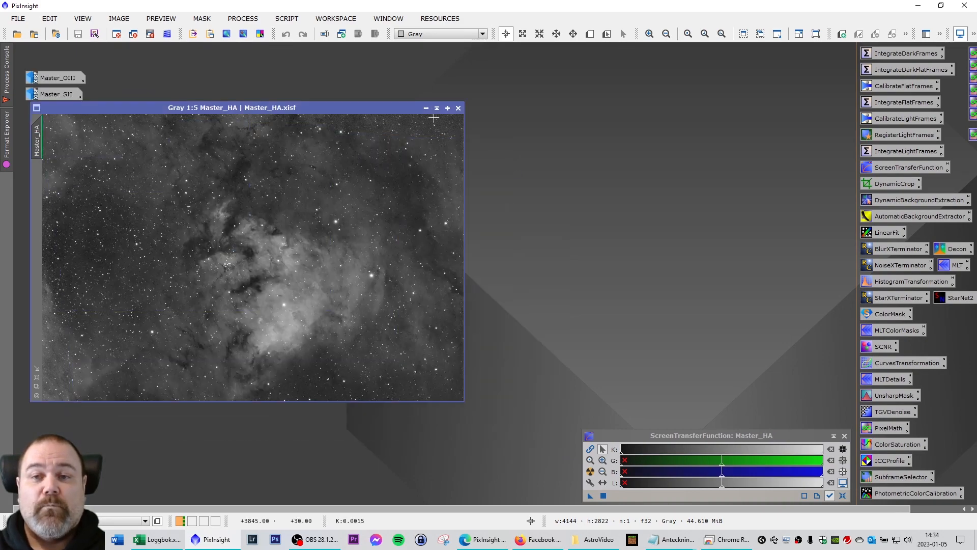
pyautogui.click(426, 108)
pyautogui.doubleClick(279, 141)
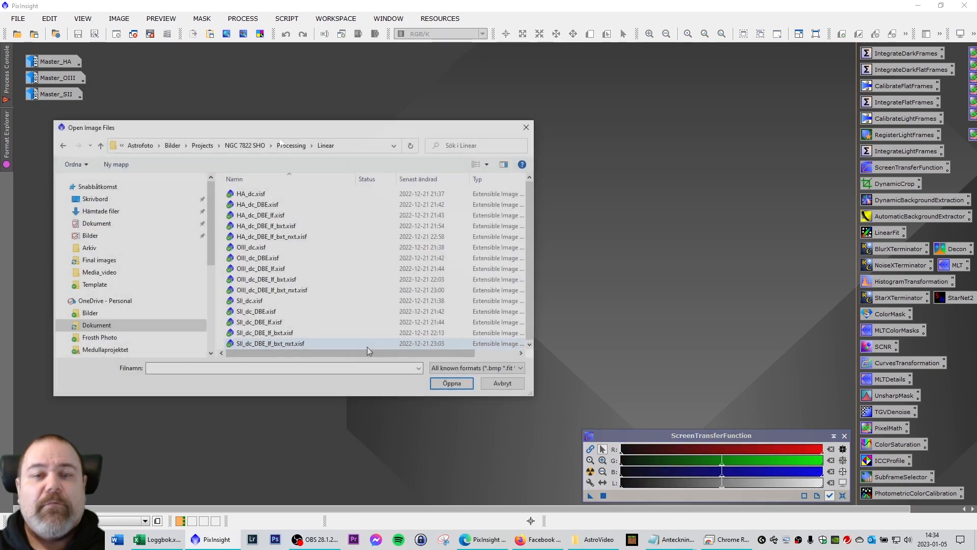
# Open the five HA stage files, HA_dc through HA_dc_DBE_lf_bxt_nxt, from the Linear folder.
pyautogui.moveTo(533, 395); pyautogui.dragTo(548, 432)
pyautogui.moveTo(311, 130); pyautogui.dragTo(295, 125)
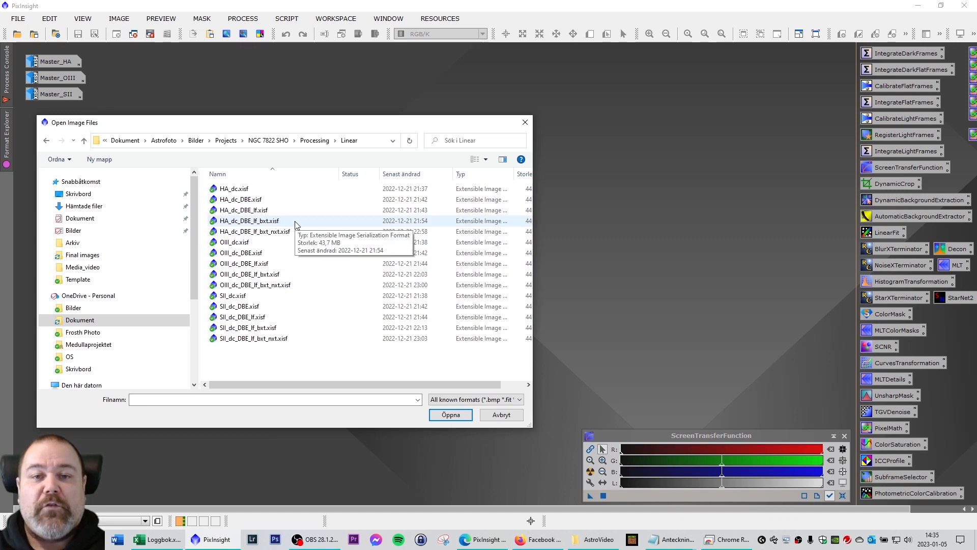
pyautogui.click(237, 190)
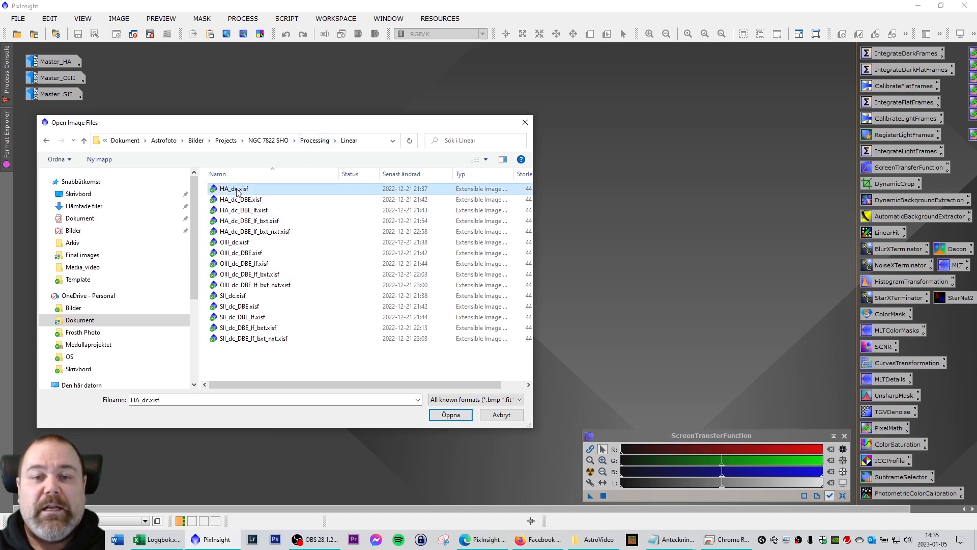
pyautogui.keyDown('shift'); pyautogui.click(309, 233); pyautogui.keyUp('shift')
pyautogui.click(449, 417)
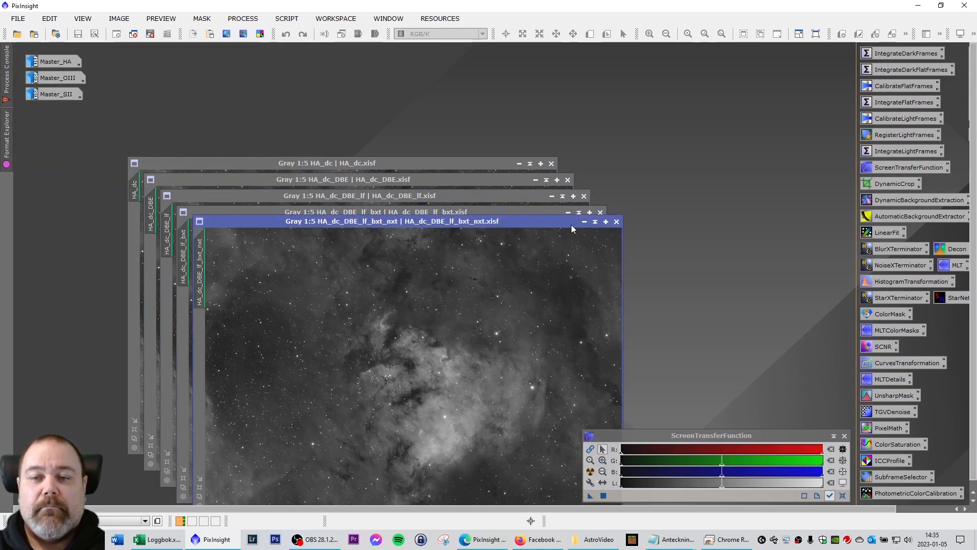
# Minimise all five HA images to icons and line the icons up.
pyautogui.click(585, 221)
pyautogui.click(568, 212)
pyautogui.click(552, 196)
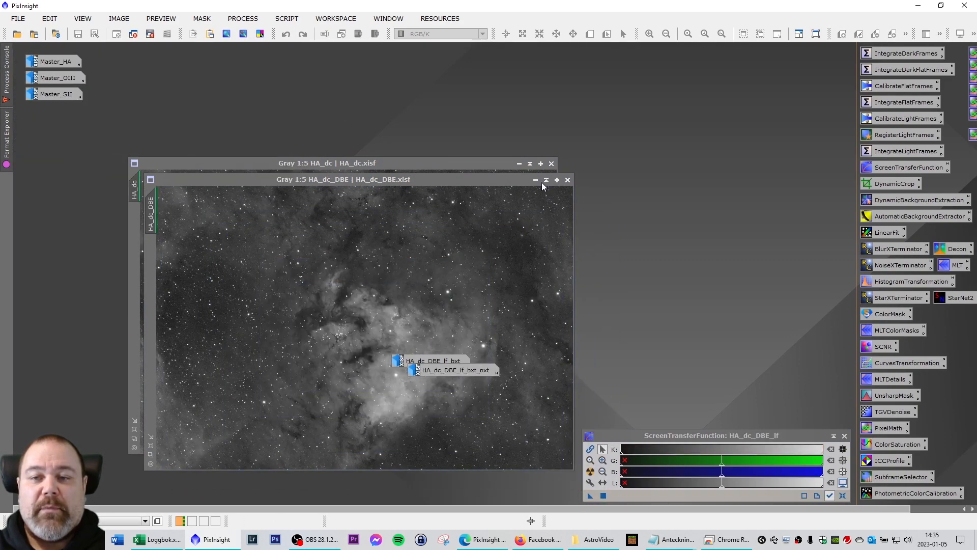
pyautogui.click(536, 180)
pyautogui.click(530, 163)
pyautogui.moveTo(443, 372)
pyautogui.mouseDown()
pyautogui.moveTo(448, 387)
pyautogui.moveTo(447, 378)
pyautogui.mouseUp()
pyautogui.click(493, 327)
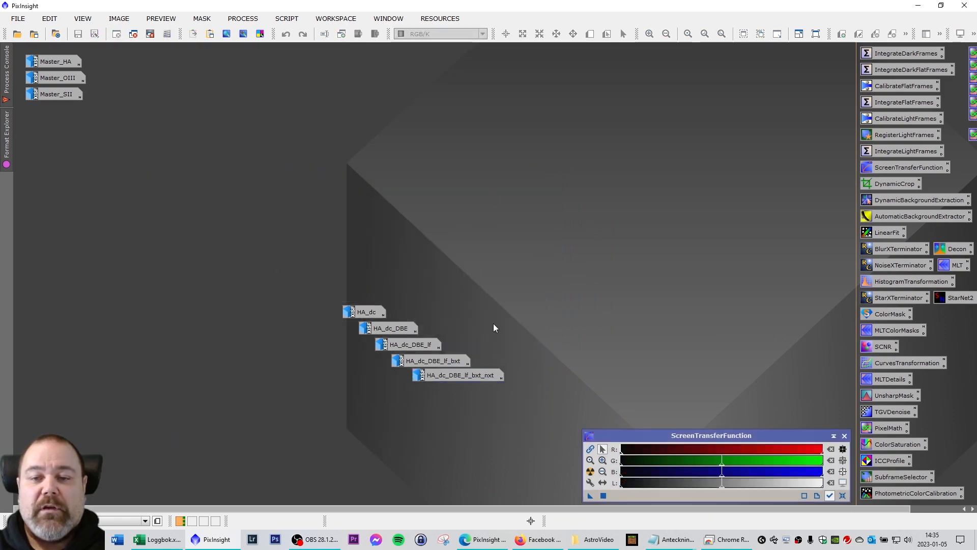
# Reopen HA_dc at the upper right and stack the HA stage icons into a column.
pyautogui.doubleClick(364, 313)
pyautogui.moveTo(331, 161); pyautogui.dragTo(611, 62)
pyautogui.moveTo(387, 327); pyautogui.dragTo(350, 349)
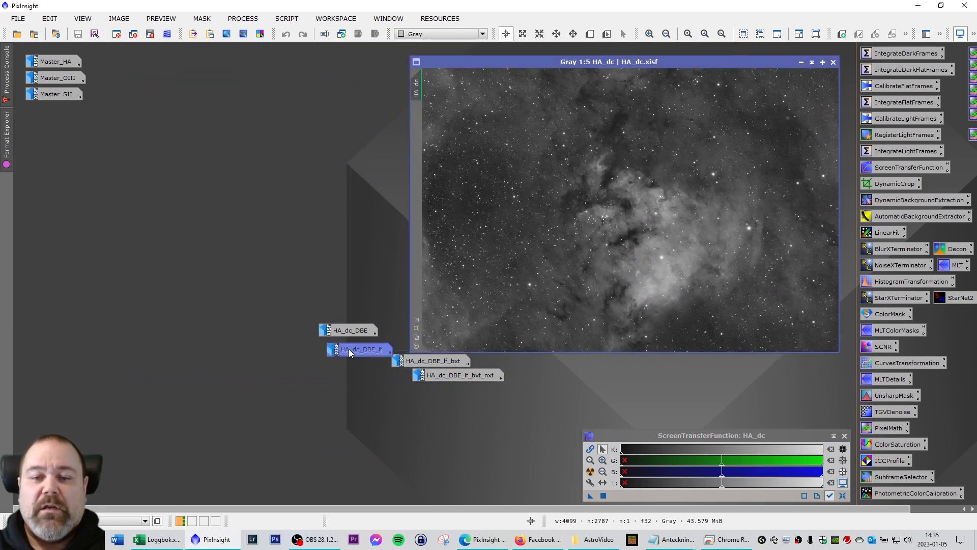
pyautogui.moveTo(428, 363); pyautogui.dragTo(360, 365)
pyautogui.moveTo(445, 374); pyautogui.dragTo(360, 372)
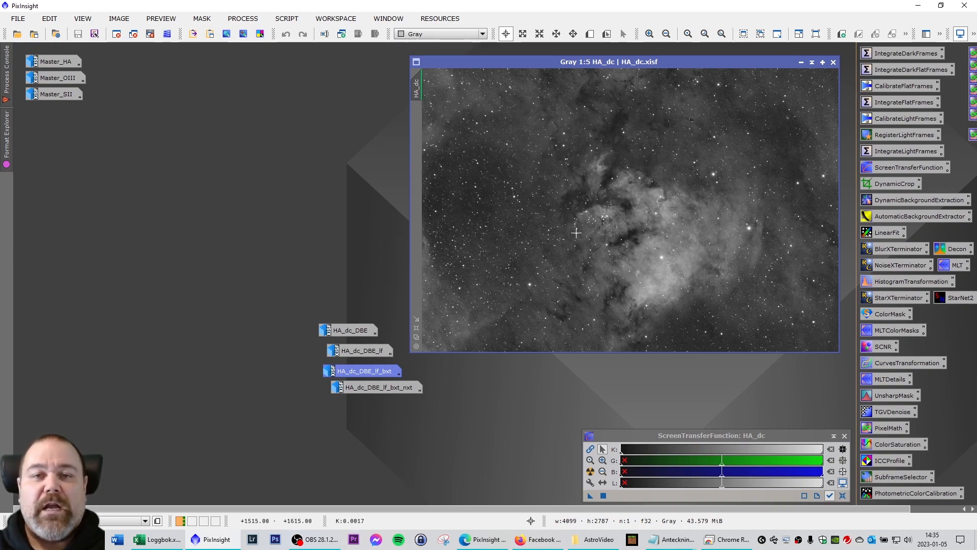
pyautogui.moveTo(629, 63); pyautogui.dragTo(637, 59)
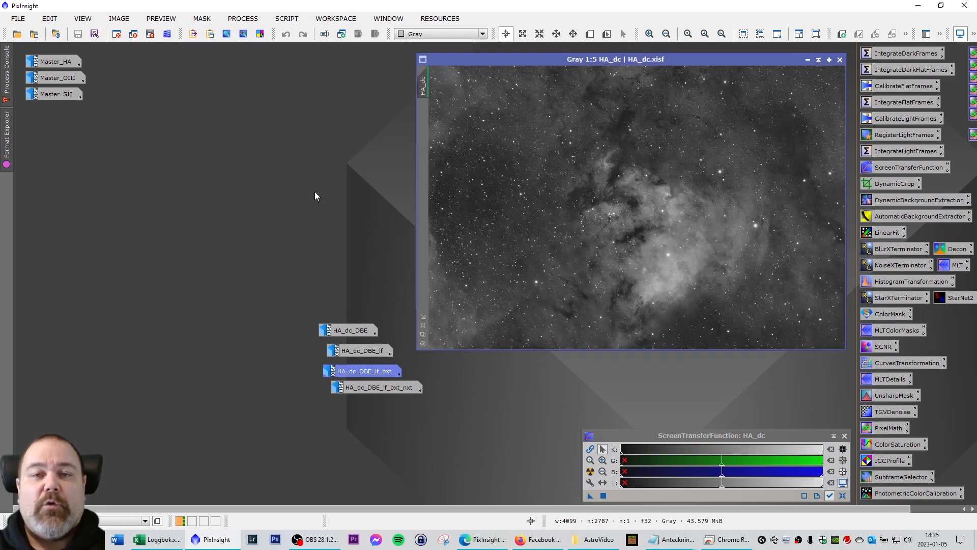
# Open HA_dc_DBE and delete the Master_HA, Master_OIII and Master_SII image icons.
pyautogui.doubleClick(347, 331)
pyautogui.moveTo(370, 173); pyautogui.dragTo(240, 50)
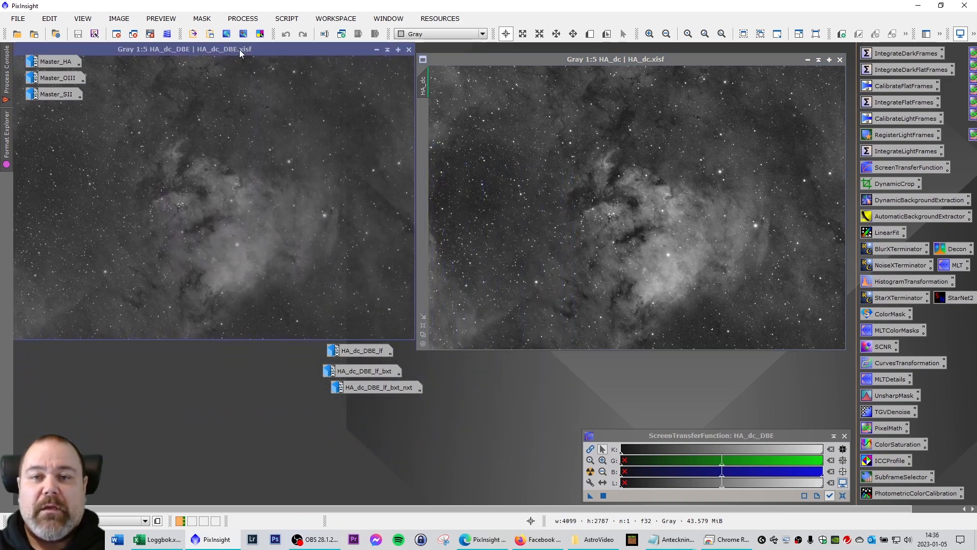
pyautogui.rightClick(48, 60)
pyautogui.click(81, 131)
pyautogui.rightClick(53, 77)
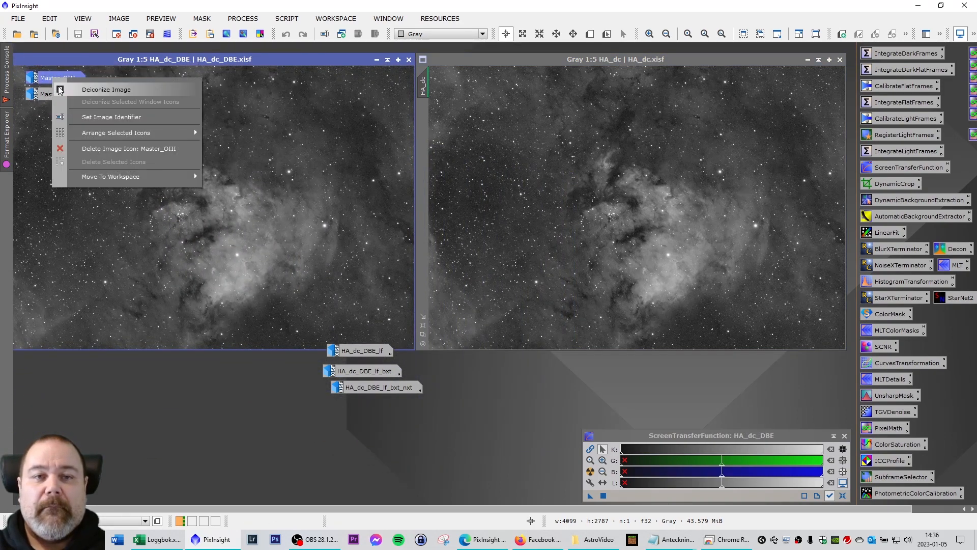
pyautogui.click(92, 142)
pyautogui.rightClick(57, 96)
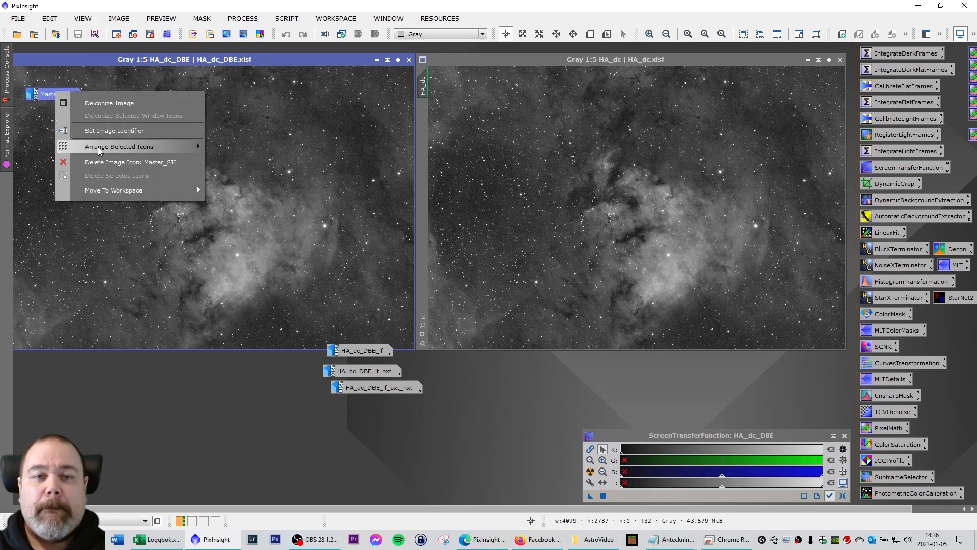
pyautogui.click(104, 163)
# Arrange HA_dc_DBE and HA_dc side by side for comparison.
pyautogui.click(504, 60)
pyautogui.moveTo(504, 60); pyautogui.dragTo(552, 50)
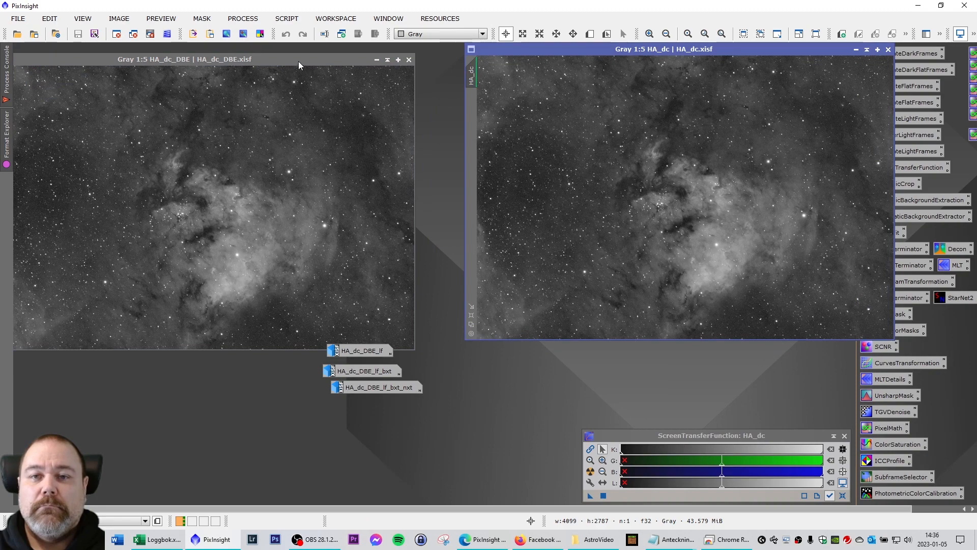
pyautogui.moveTo(298, 61); pyautogui.dragTo(350, 53)
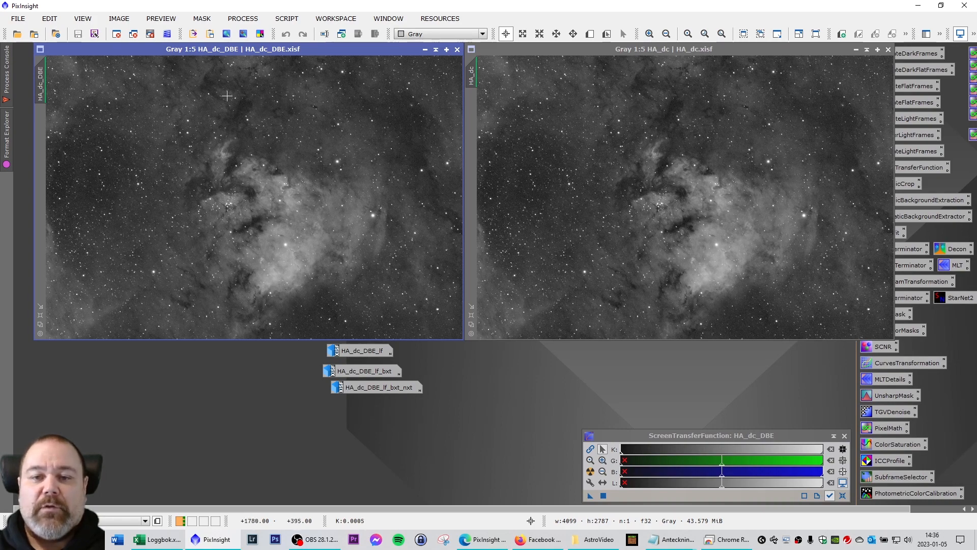
# Open HA_dc_DBE_lf and place it in the left slot beside HA_dc.
pyautogui.doubleClick(359, 351)
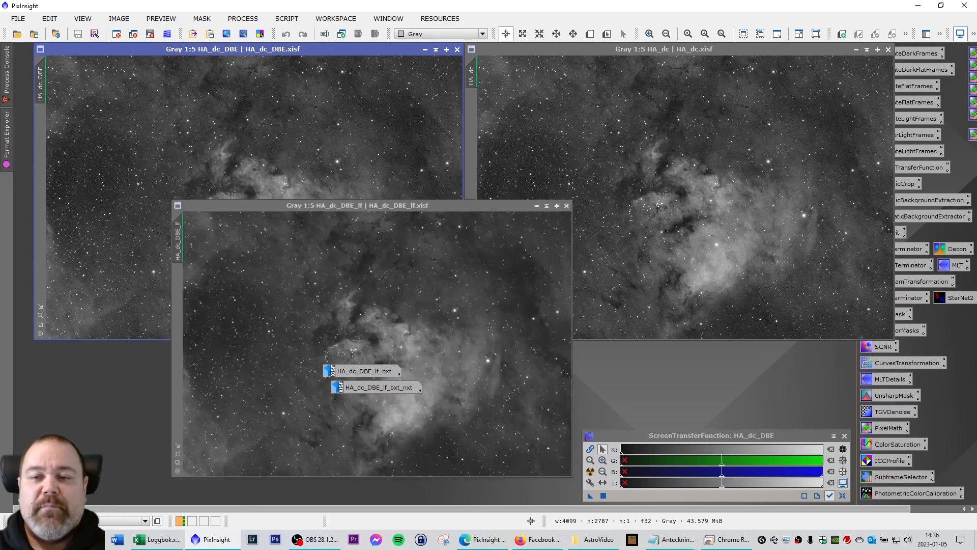
pyautogui.moveTo(389, 197); pyautogui.dragTo(262, 51)
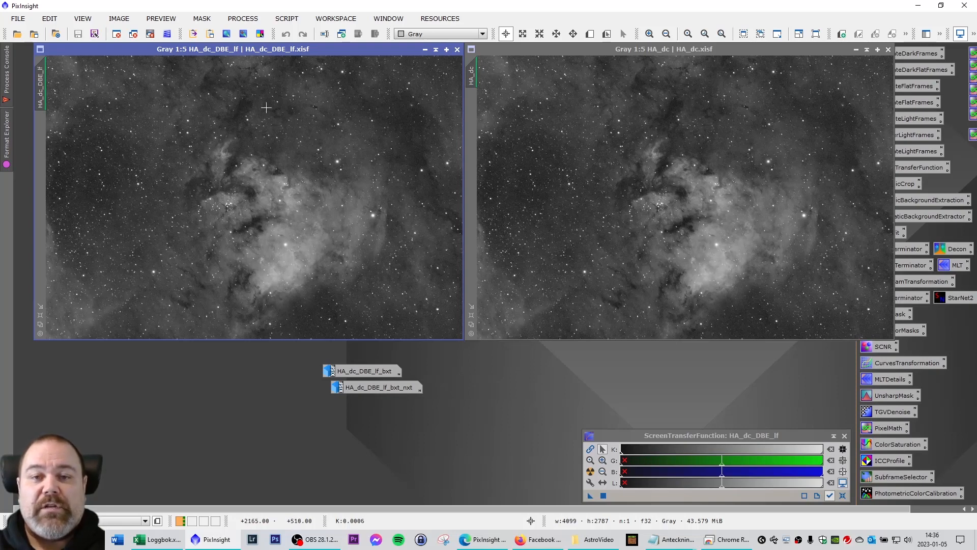
# Place HA_dc_DBE_lf_bxt beside HA_dc and zoom in to compare stars and nebula.
pyautogui.doubleClick(359, 371)
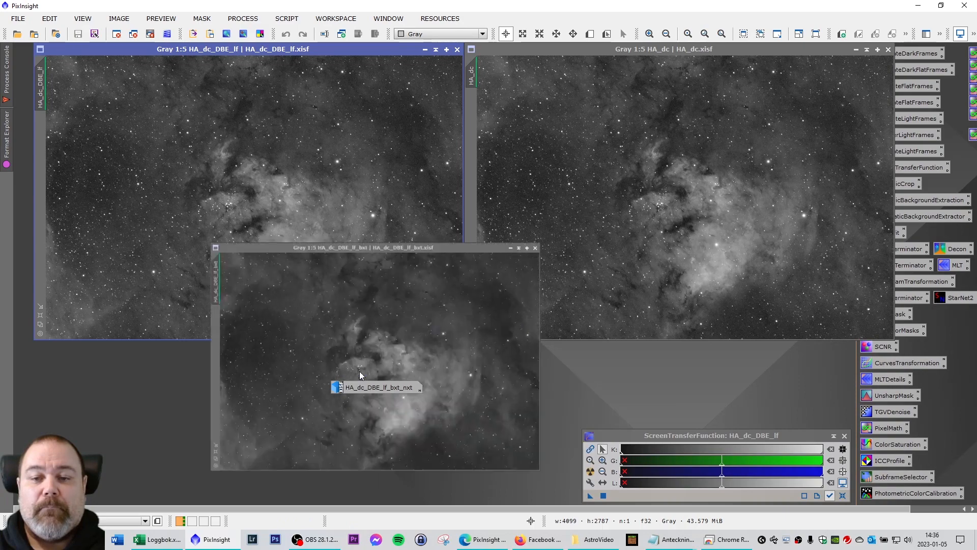
pyautogui.moveTo(433, 214); pyautogui.dragTo(289, 52)
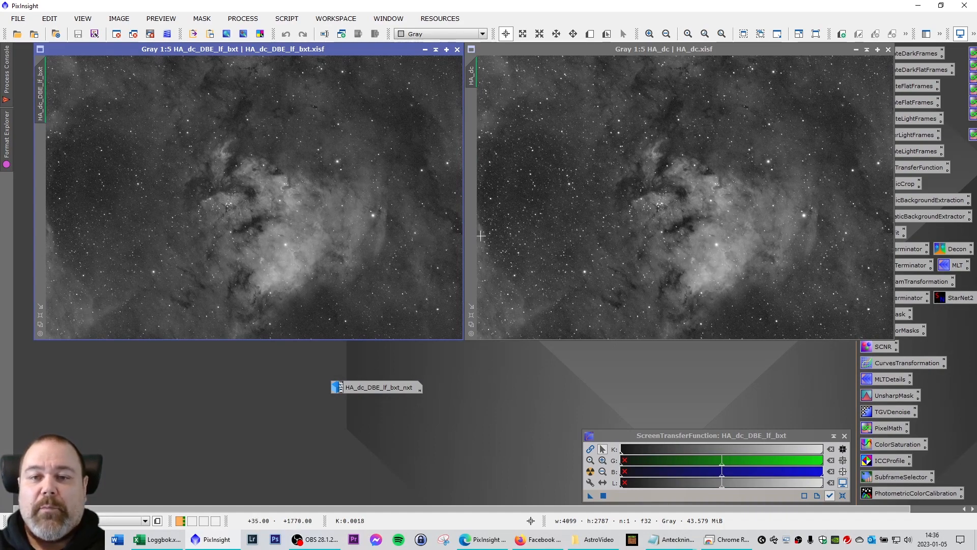
pyautogui.scroll(4, 753, 163)
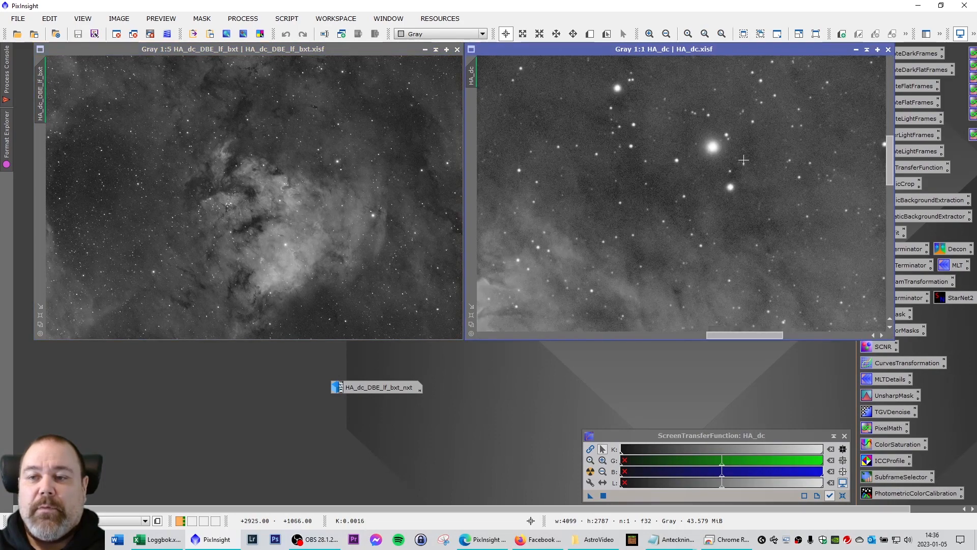
pyautogui.scroll(5, 370, 166)
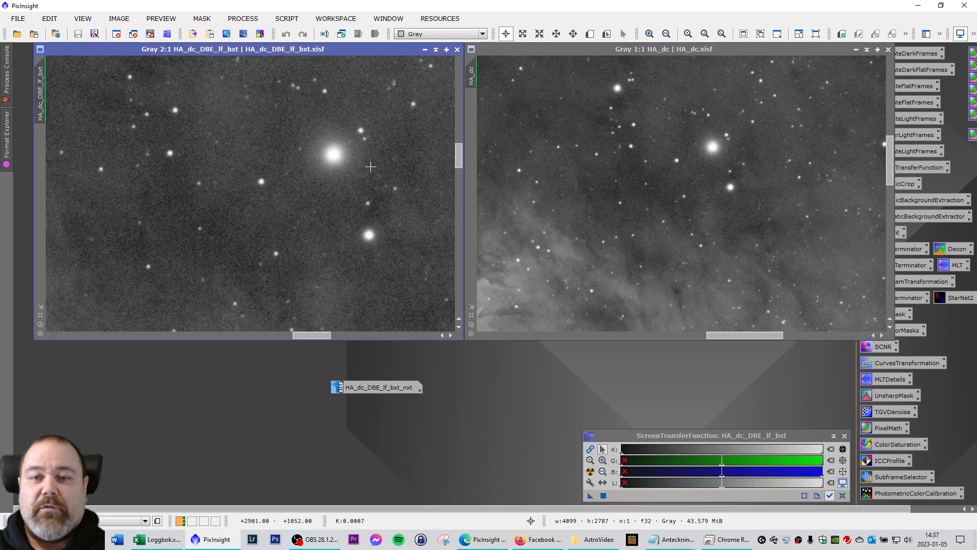
# Zoom back out to 1:5 and restore the noise-reduced HA_dc_DBE_lf_bxt_nxt image.
pyautogui.scroll(-1, 370, 169)
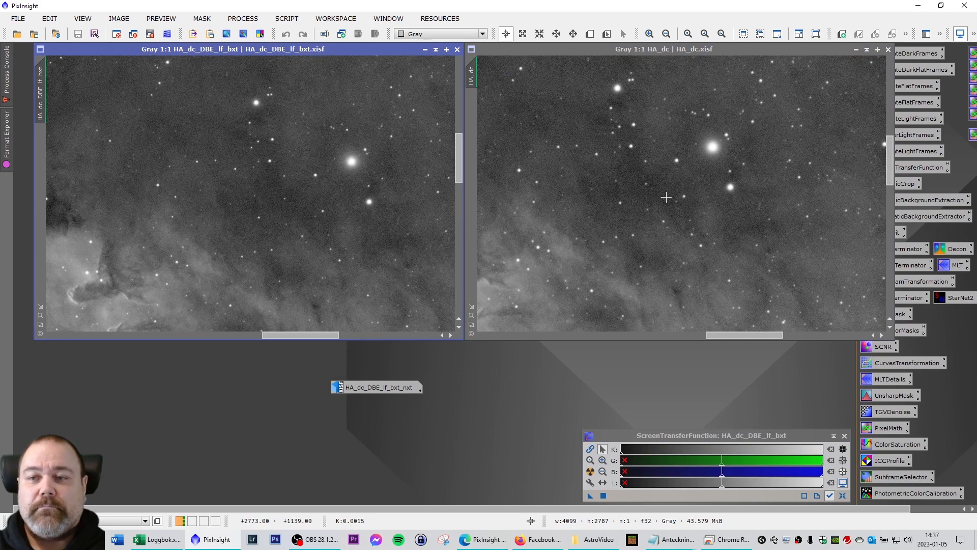
pyautogui.scroll(-1, 667, 196)
pyautogui.scroll(-1, 374, 202)
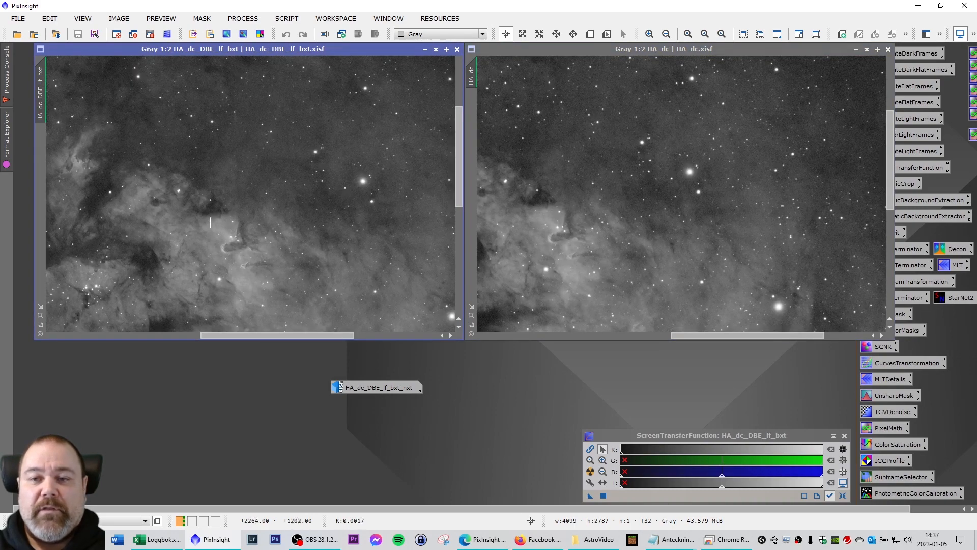
pyautogui.scroll(-3, 275, 246)
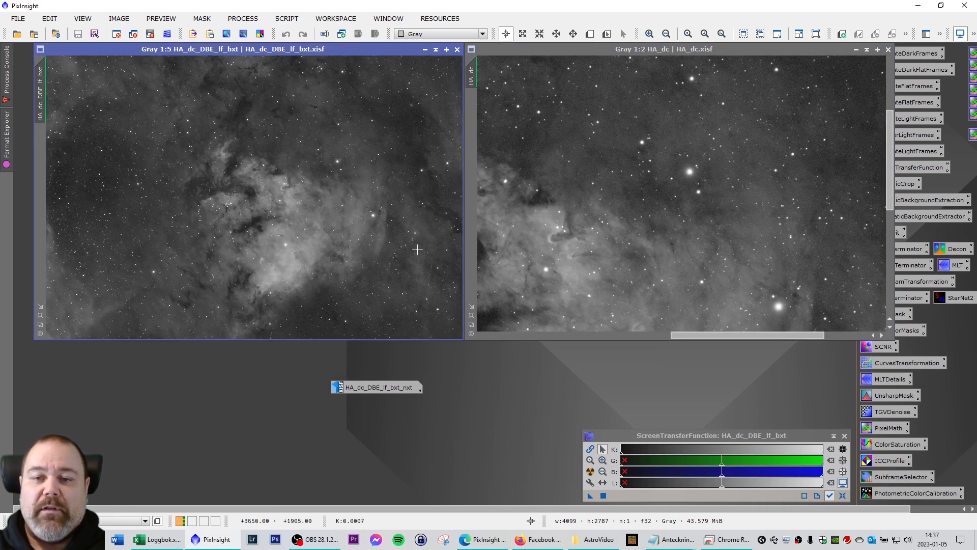
pyautogui.scroll(-1, 644, 240)
pyautogui.scroll(-2, 645, 240)
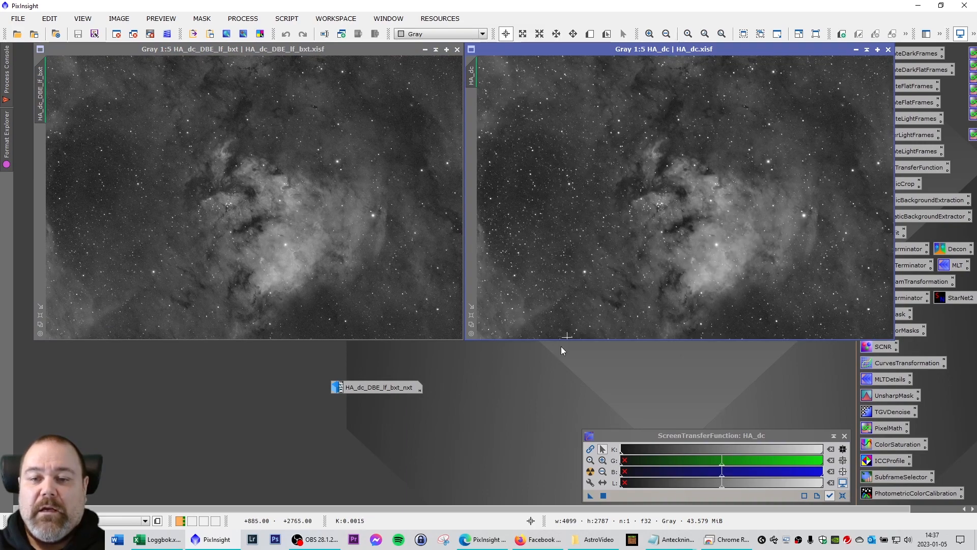
pyautogui.doubleClick(381, 387)
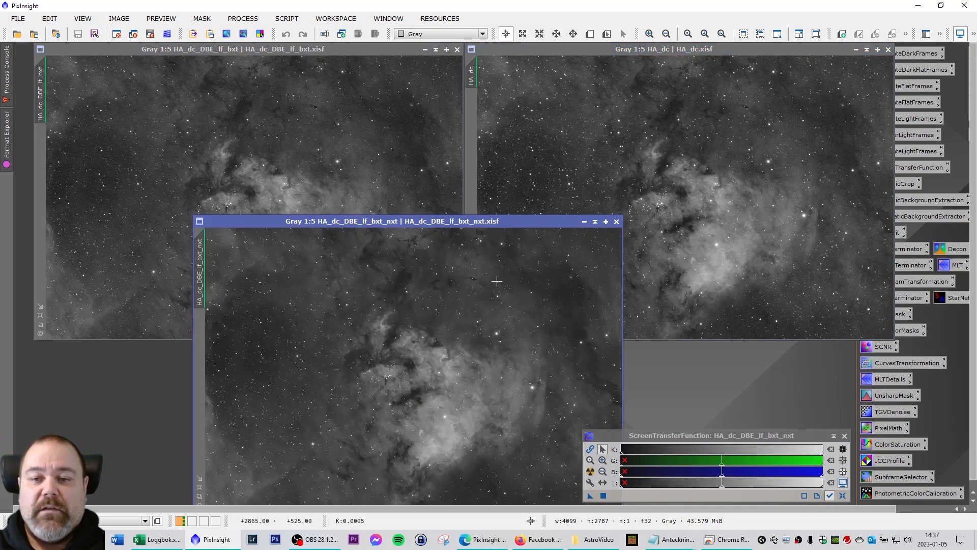
# Zoom into the noise-reduced Ha image next to HA_dc to compare detail, then close HA_dc.
pyautogui.moveTo(459, 225); pyautogui.dragTo(300, 52)
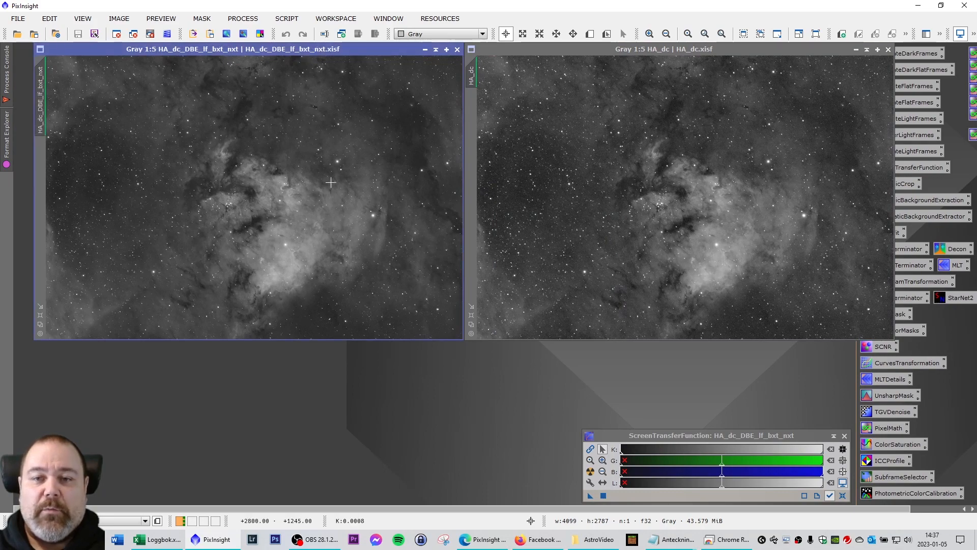
pyautogui.scroll(4, 266, 216)
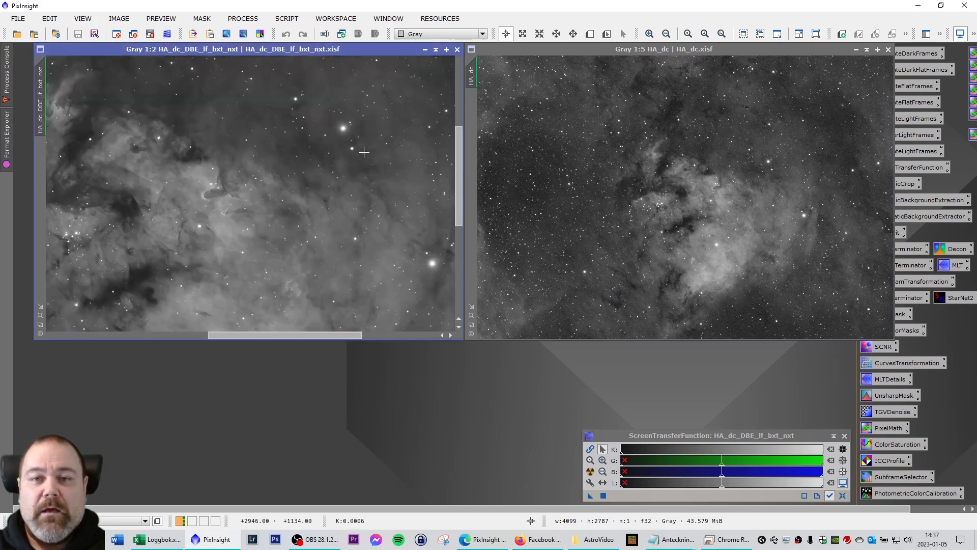
pyautogui.scroll(4, 777, 179)
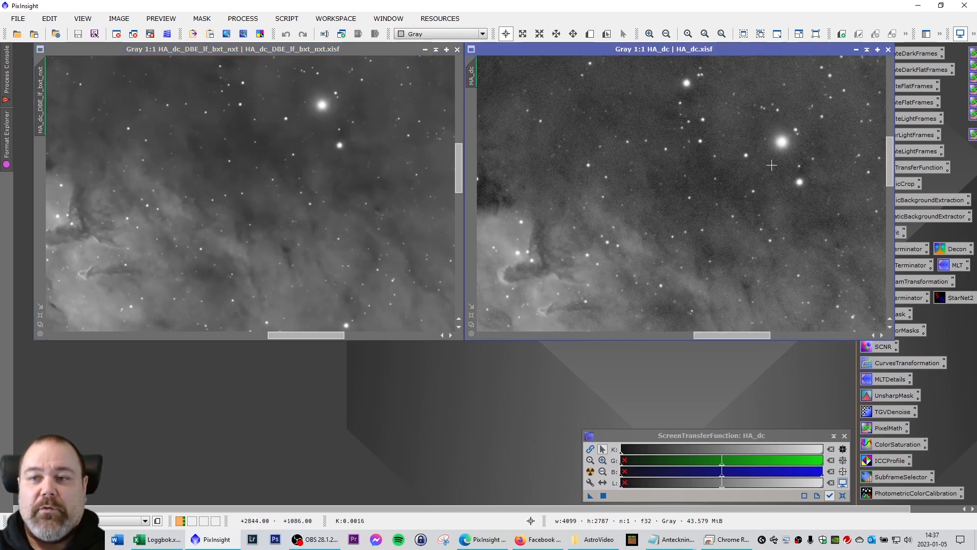
pyautogui.scroll(1, 772, 165)
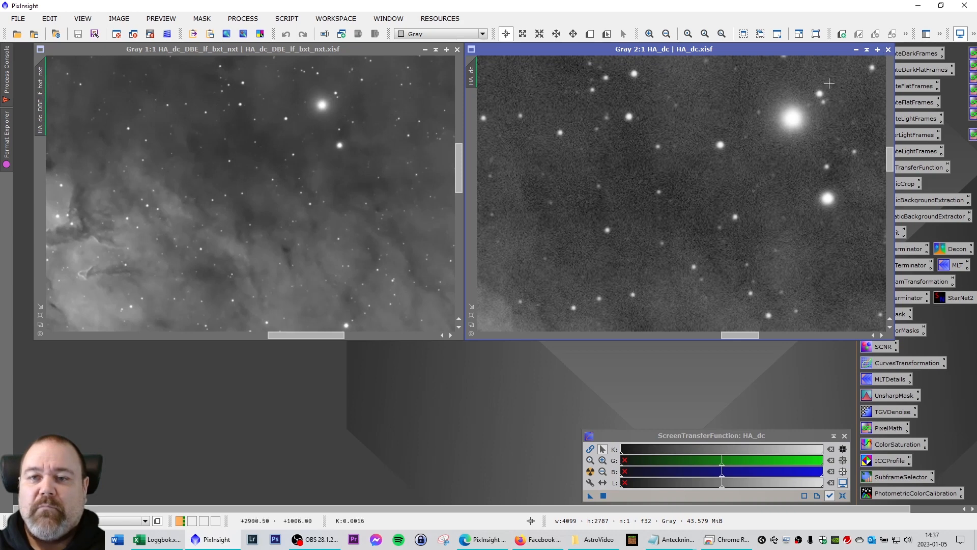
pyautogui.click(372, 187)
pyautogui.scroll(-4, 361, 187)
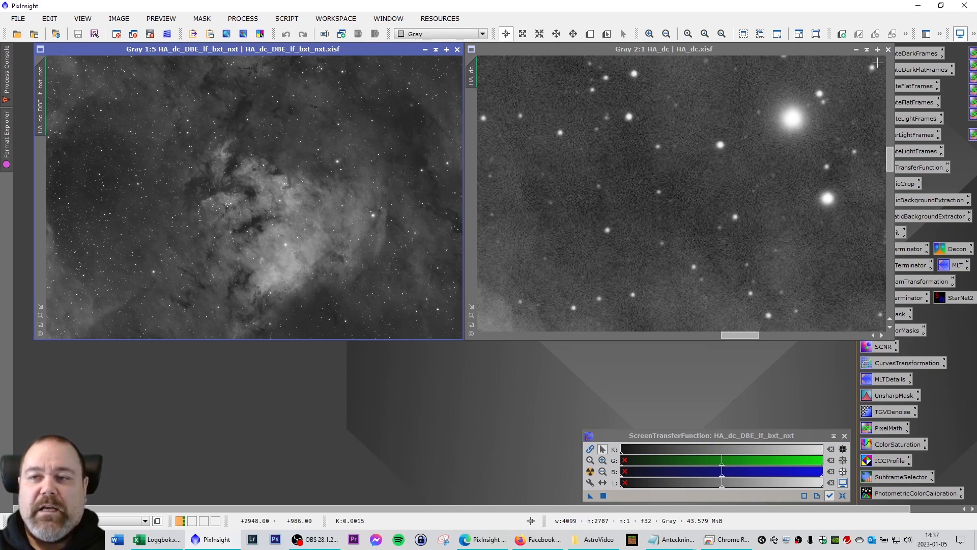
pyautogui.click(889, 50)
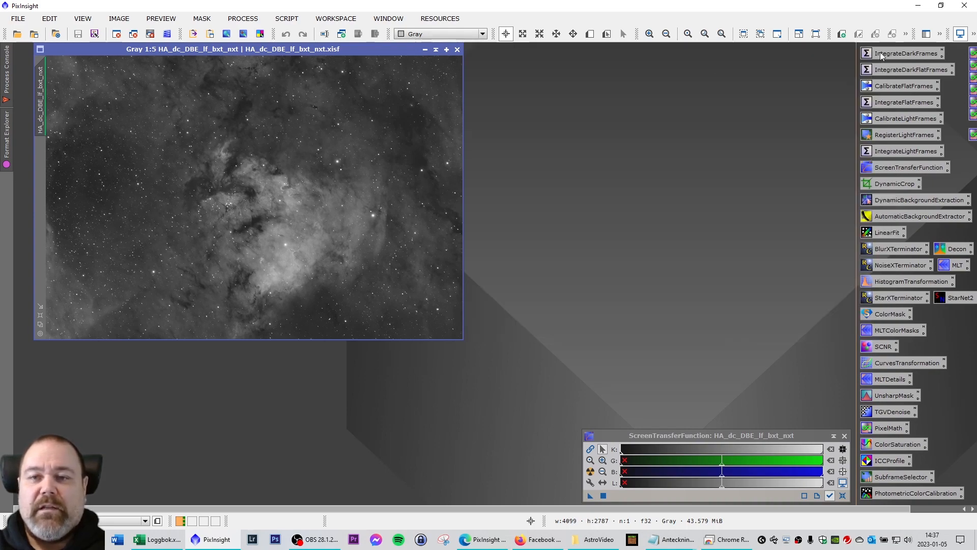
# Close the noise-reduced Ha image and browse to the Processing > Non-linear folder.
pyautogui.click(458, 50)
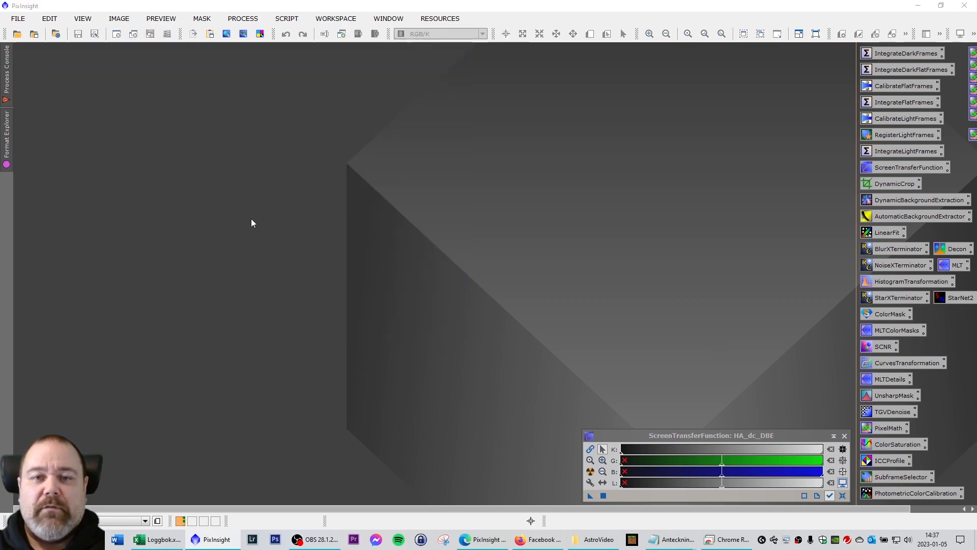
pyautogui.doubleClick(251, 181)
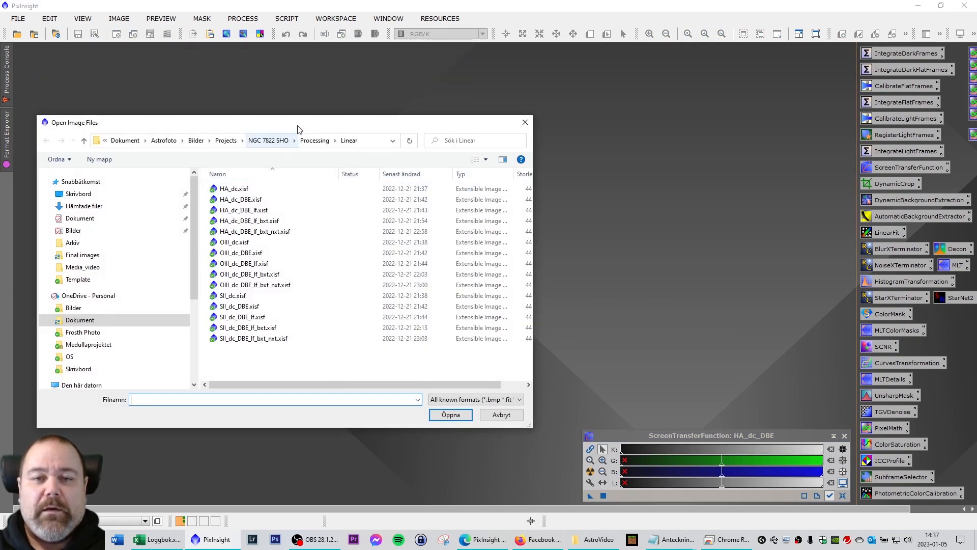
pyautogui.moveTo(298, 129); pyautogui.dragTo(303, 80)
pyautogui.click(320, 91)
pyautogui.doubleClick(237, 161)
# Load the non-linear images and place HA_starless beside HA.
pyautogui.moveTo(308, 73); pyautogui.dragTo(295, 63)
pyautogui.hscroll(-2, 327, 225)
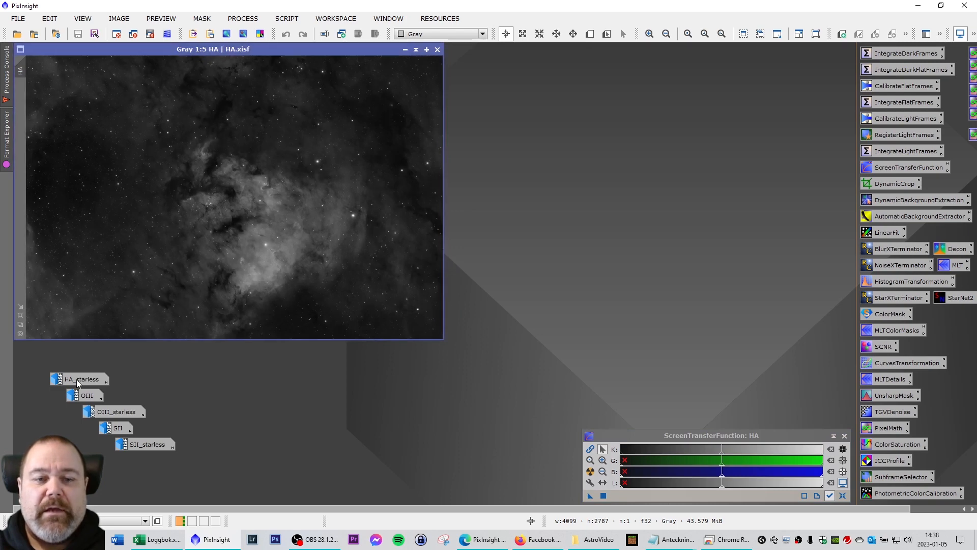
pyautogui.doubleClick(81, 380)
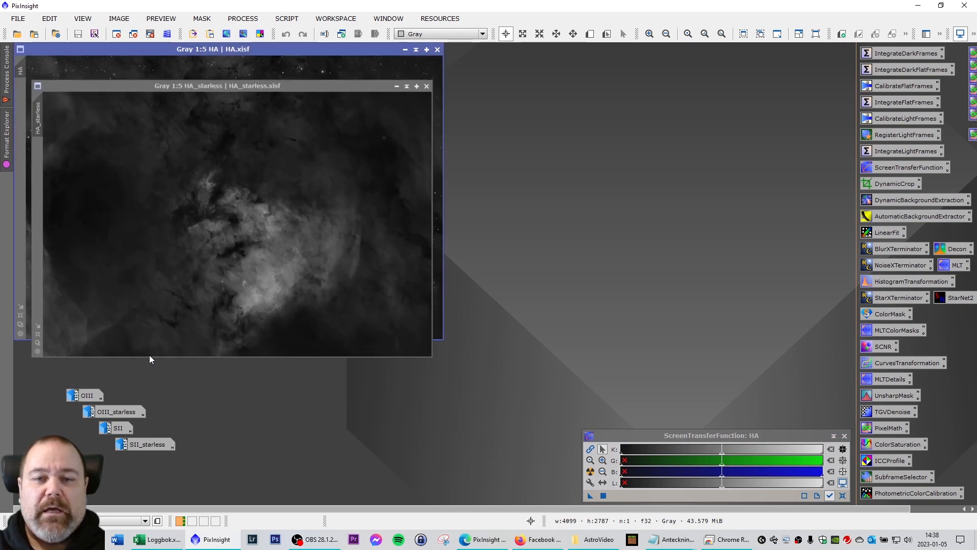
pyautogui.moveTo(282, 67); pyautogui.dragTo(661, 50)
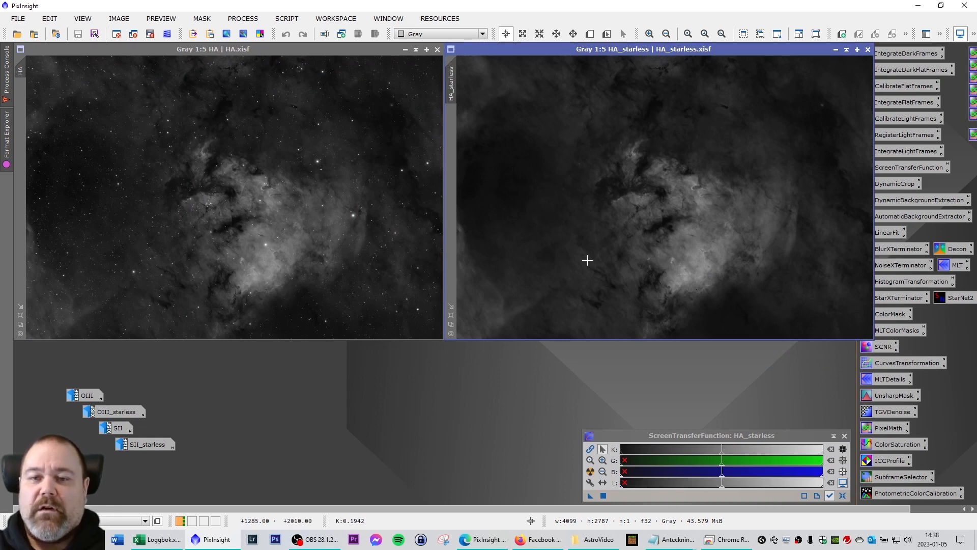
# Open OIII and OIII_starless side by side to compare them.
pyautogui.doubleClick(92, 398)
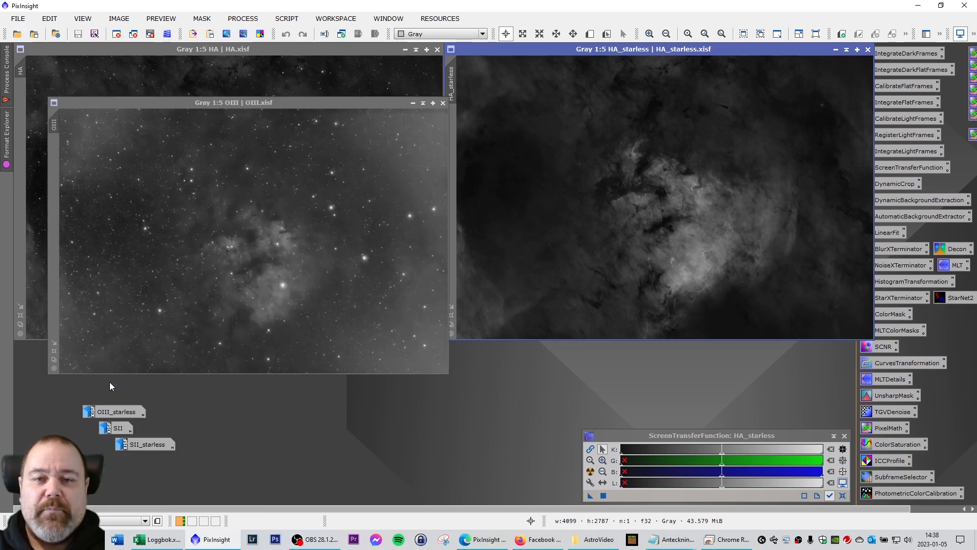
pyautogui.moveTo(319, 85); pyautogui.dragTo(280, 57)
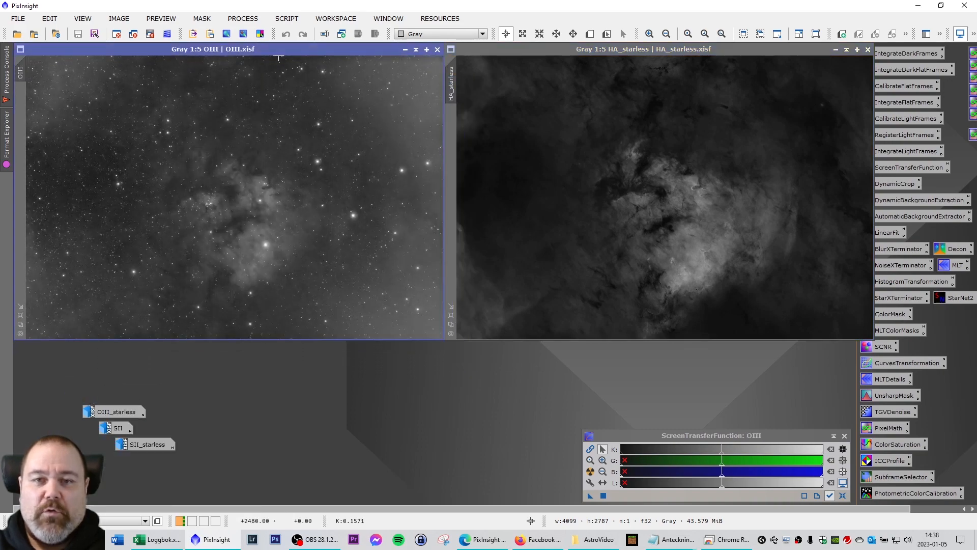
pyautogui.doubleClick(116, 419)
pyautogui.moveTo(288, 102); pyautogui.dragTo(634, 47)
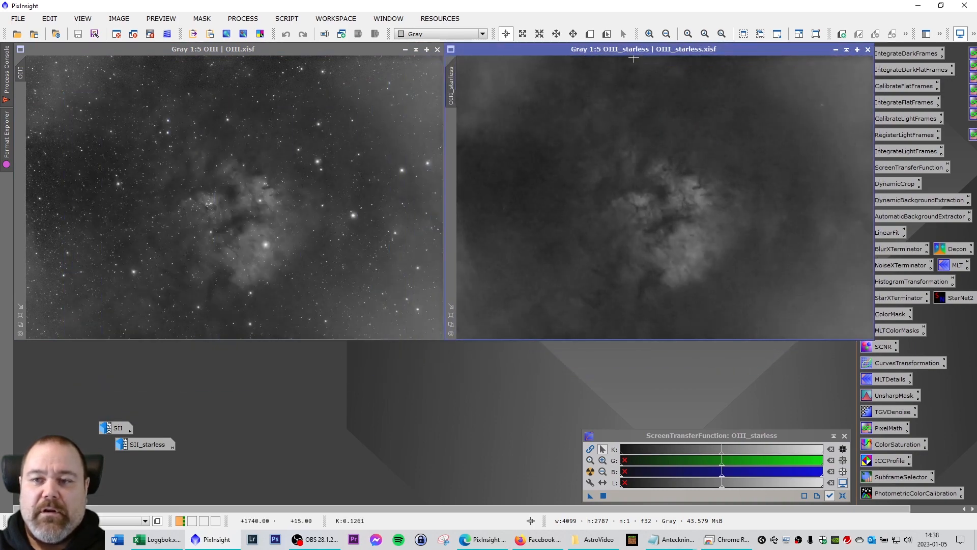
# Open SII and SII_starless side by side, then close SII_starless.
pyautogui.doubleClick(127, 430)
pyautogui.moveTo(320, 114); pyautogui.dragTo(261, 47)
pyautogui.doubleClick(151, 438)
pyautogui.moveTo(353, 135); pyautogui.dragTo(702, 50)
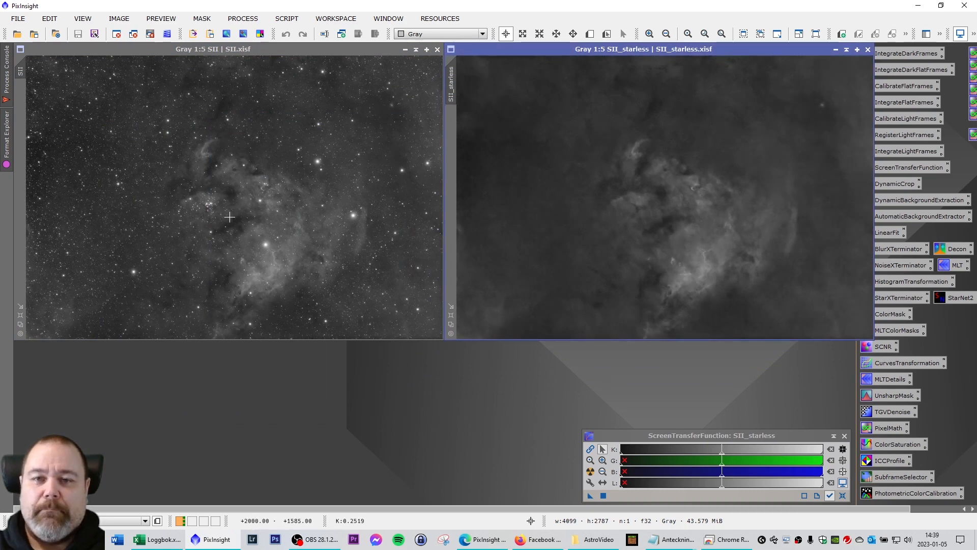
pyautogui.click(868, 50)
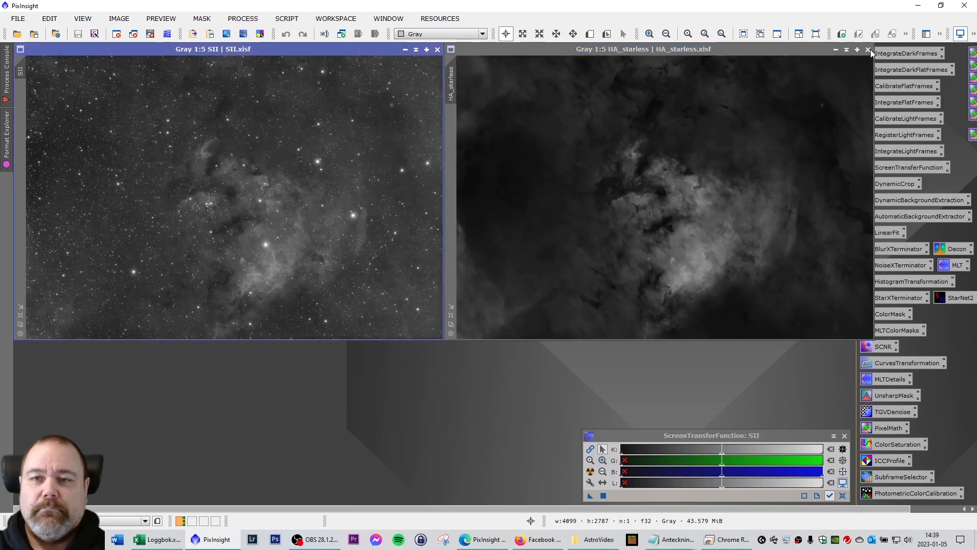
# Close SII and arrange SHO and SHO_scnr windows to compare colour before and after green removal.
pyautogui.click(437, 49)
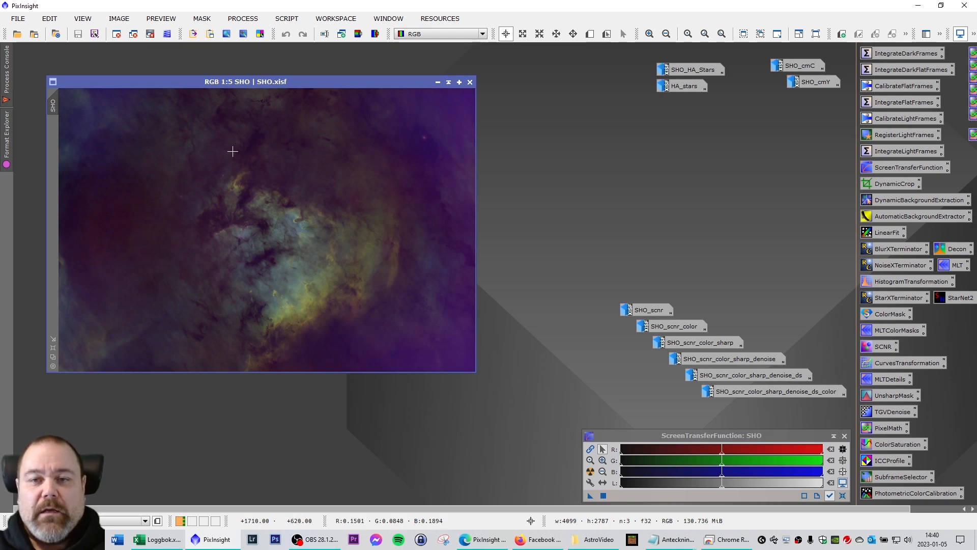
pyautogui.moveTo(280, 82)
pyautogui.mouseDown()
pyautogui.moveTo(255, 67)
pyautogui.moveTo(296, 92)
pyautogui.mouseUp()
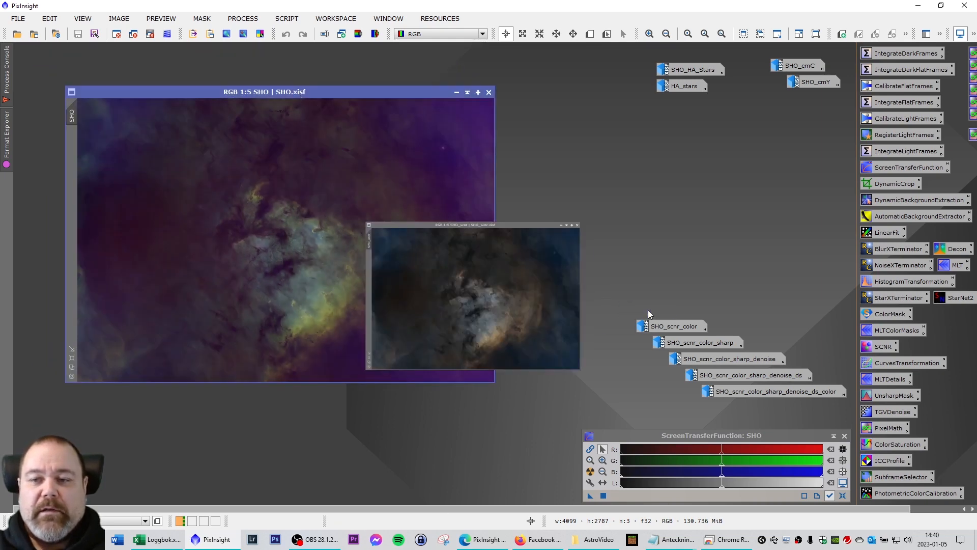
pyautogui.doubleClick(649, 312)
pyautogui.moveTo(415, 139); pyautogui.dragTo(368, 89)
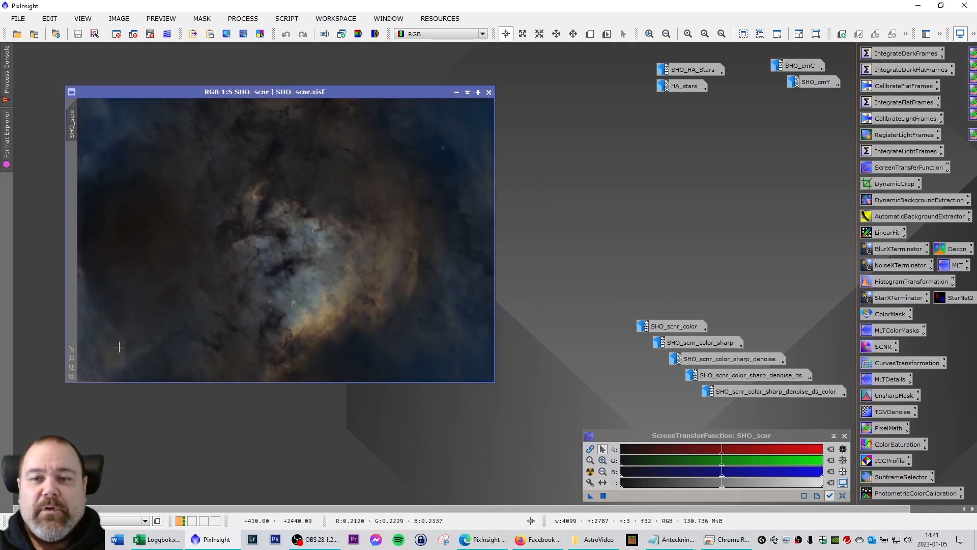
pyautogui.moveTo(315, 99); pyautogui.dragTo(328, 204)
pyautogui.click(306, 97)
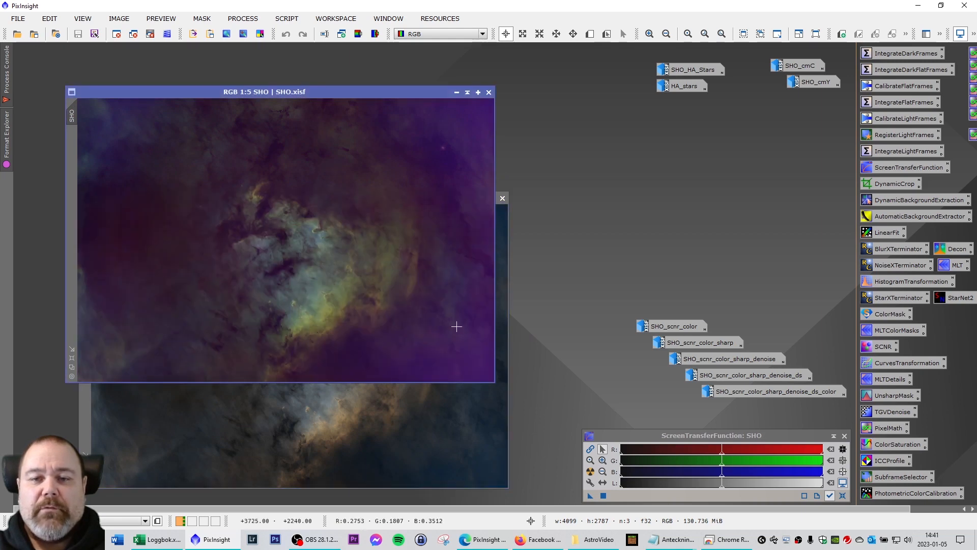
pyautogui.click(449, 428)
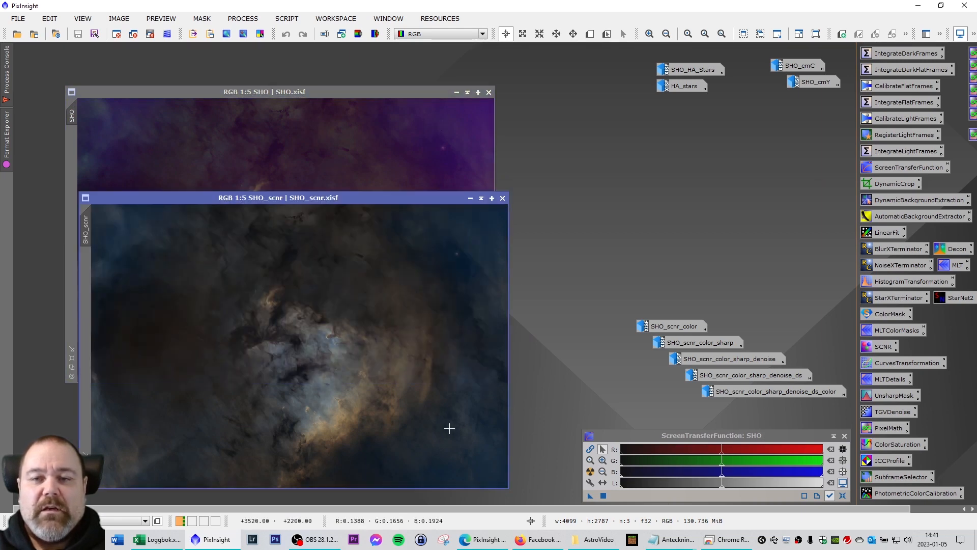
pyautogui.moveTo(390, 198); pyautogui.dragTo(377, 95)
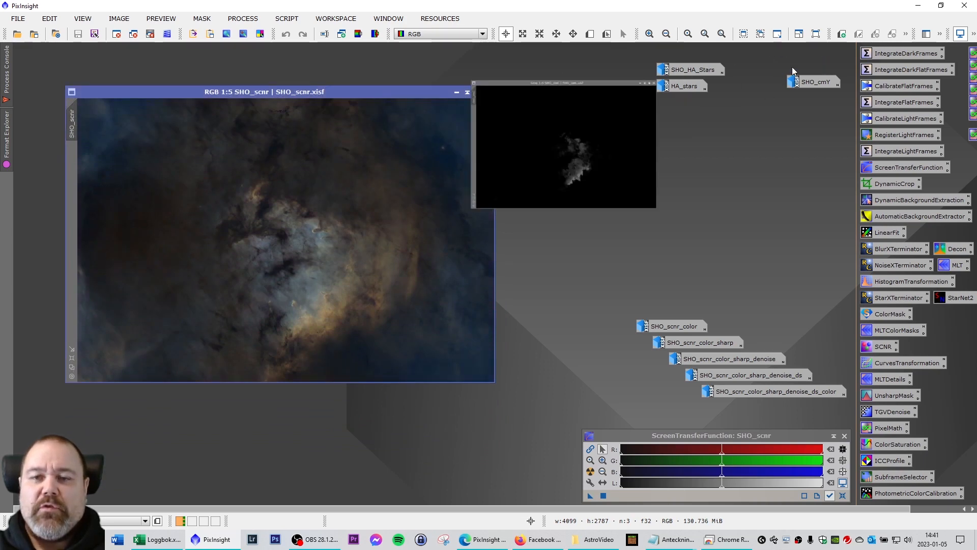
pyautogui.doubleClick(795, 66)
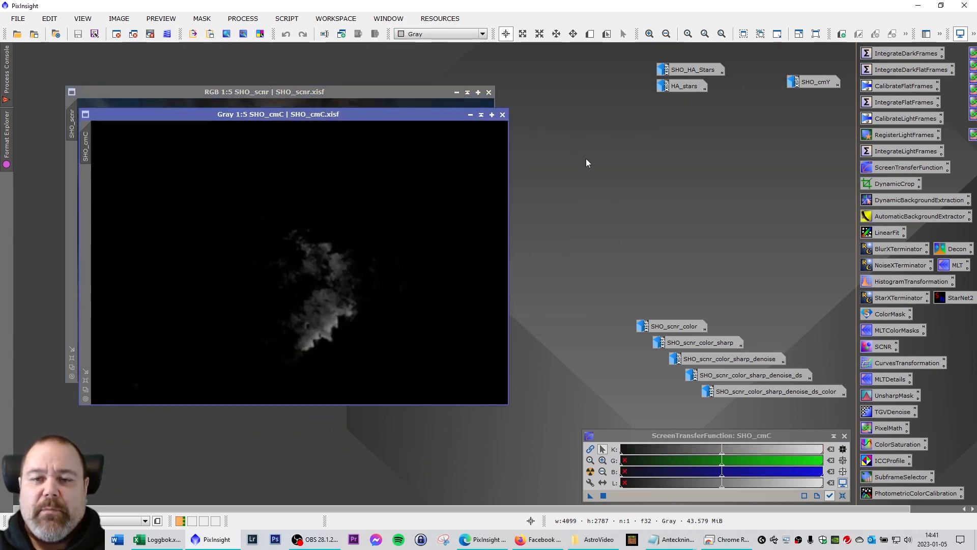
pyautogui.doubleClick(816, 84)
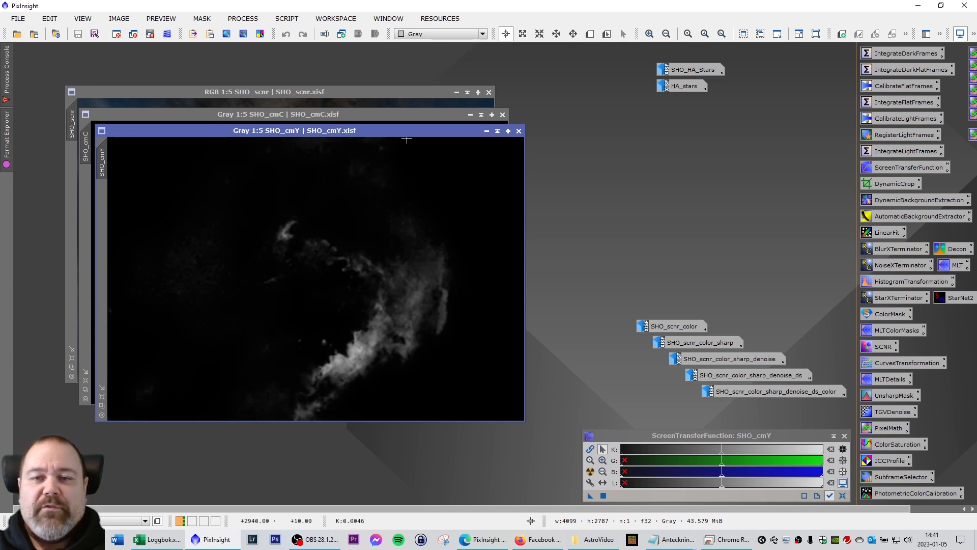
pyautogui.click(486, 131)
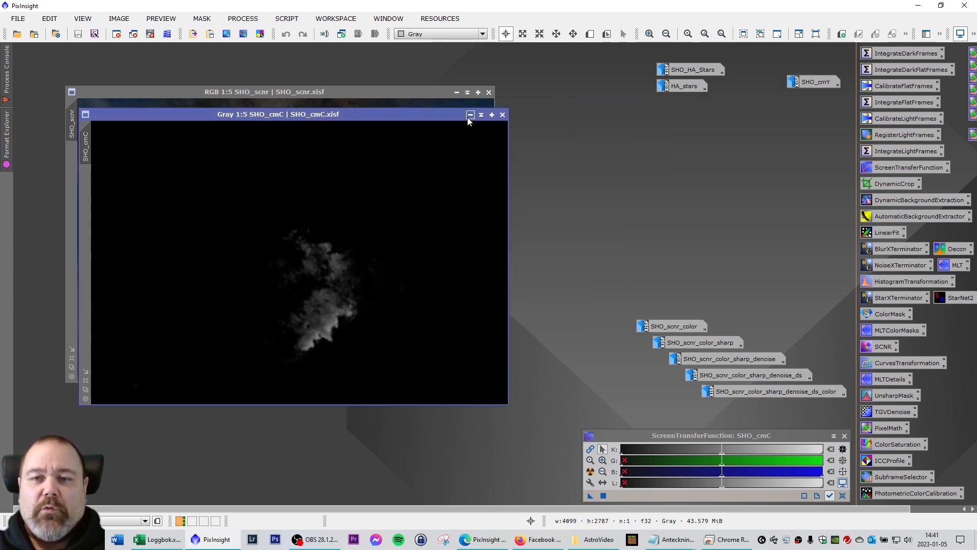
pyautogui.click(471, 114)
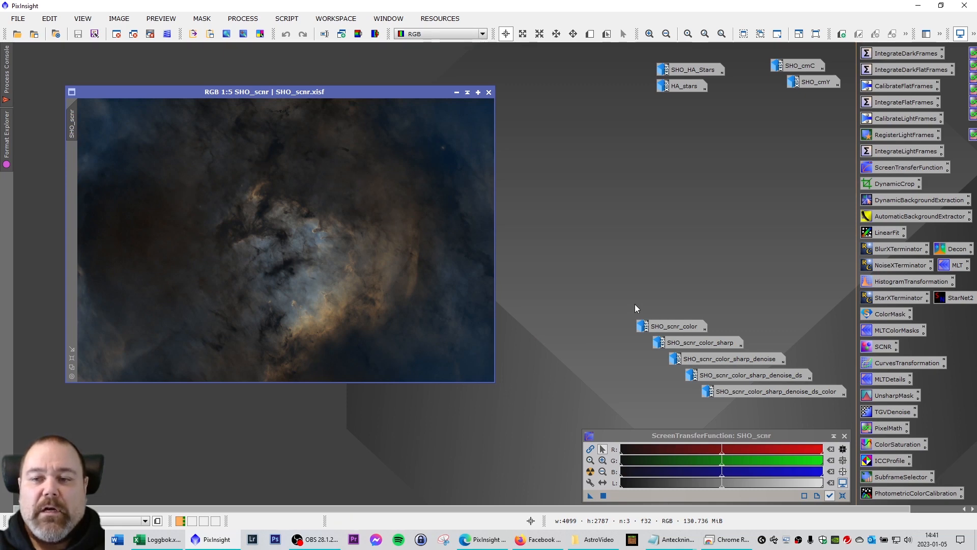
# Compare SHO_scnr_color beside SHO_scnr, stack it back over, and open SHO_scnr_color_sharp.
pyautogui.doubleClick(675, 327)
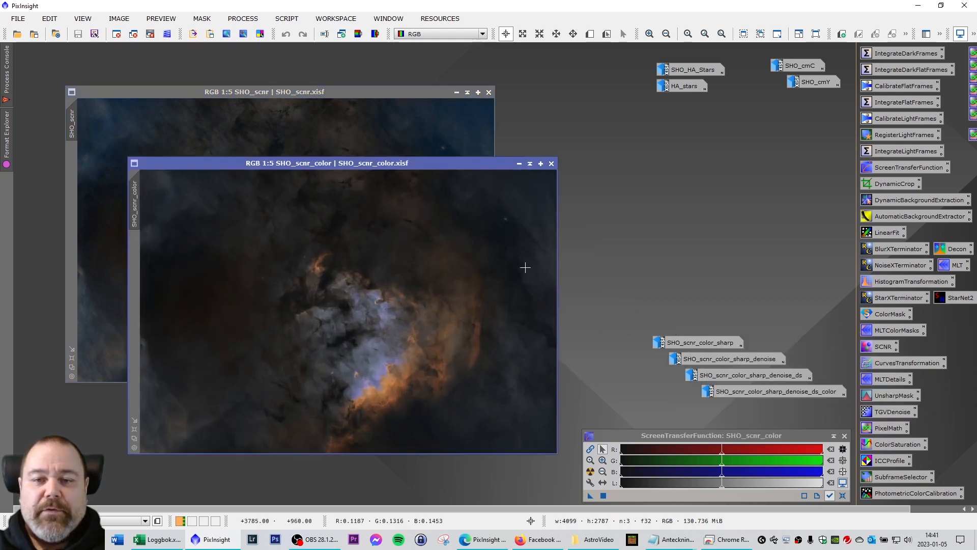
pyautogui.moveTo(405, 163); pyautogui.dragTo(346, 97)
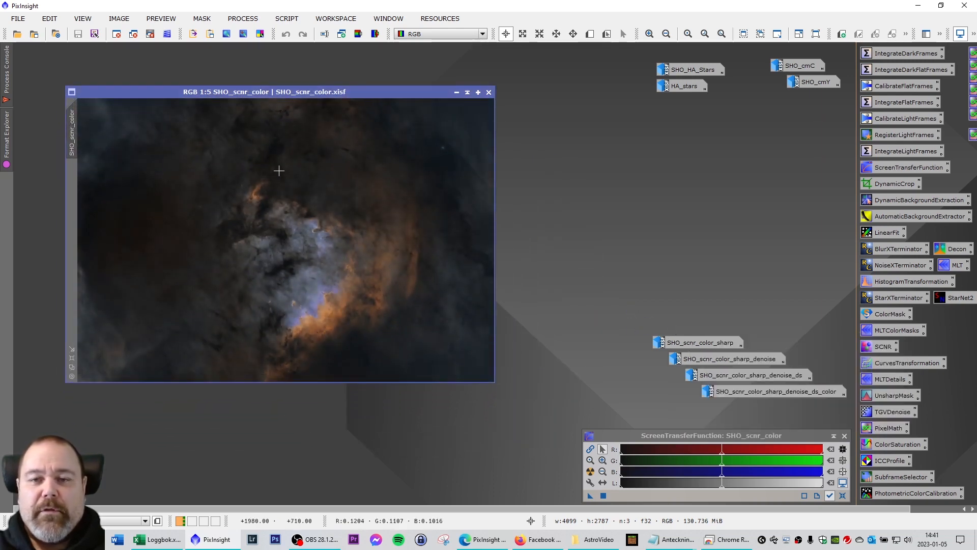
pyautogui.moveTo(294, 91); pyautogui.dragTo(724, 92)
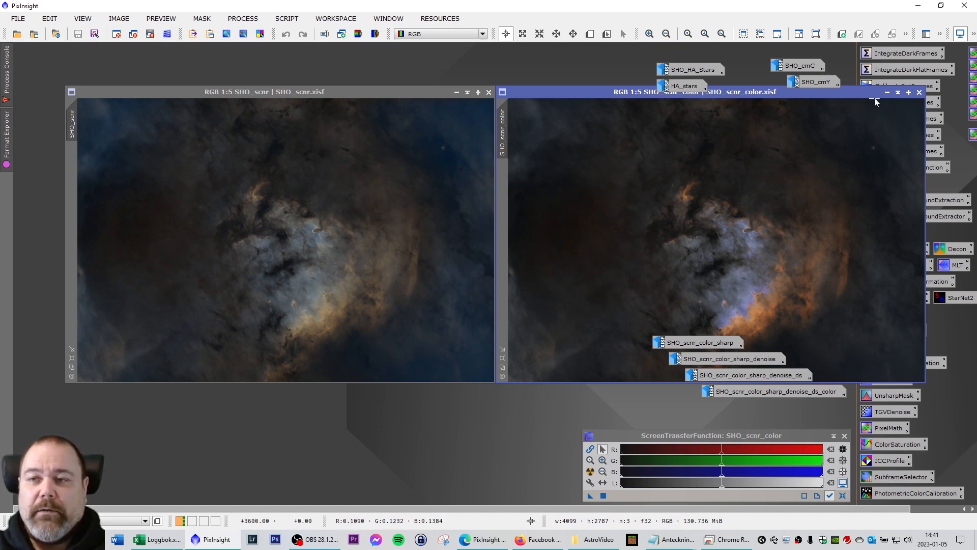
pyautogui.click(857, 99)
pyautogui.moveTo(858, 99); pyautogui.dragTo(425, 98)
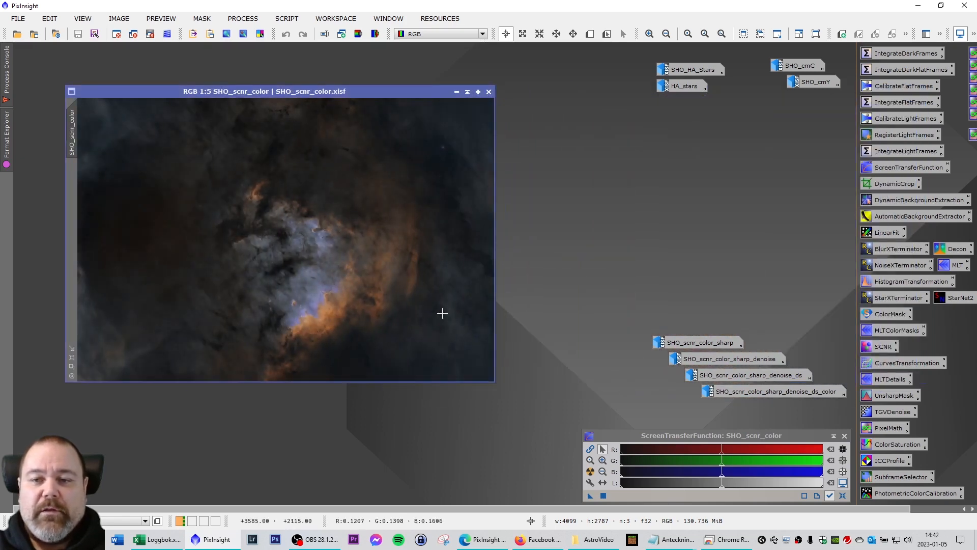
pyautogui.doubleClick(695, 341)
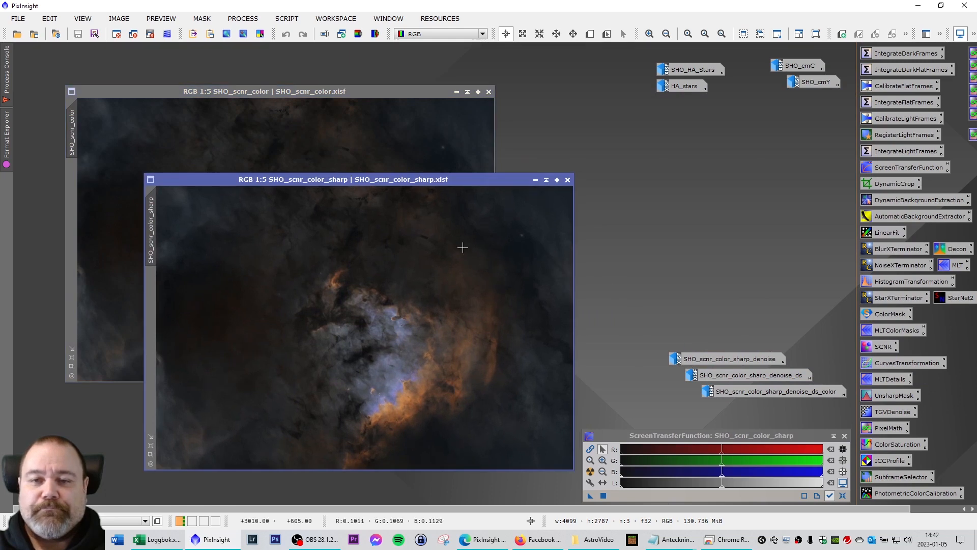
# Stack the sharpened image and place the denoised SHO image beside it.
pyautogui.moveTo(407, 181); pyautogui.dragTo(328, 94)
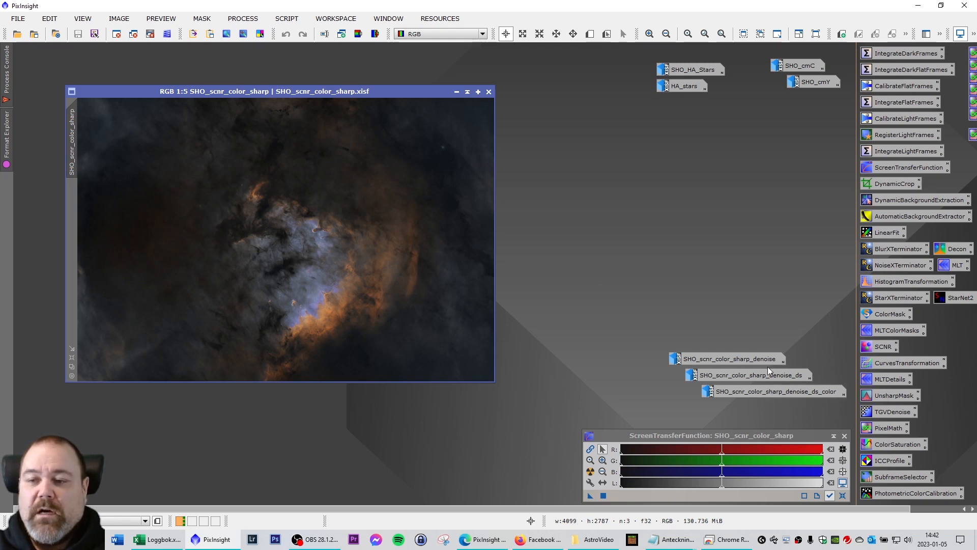
pyautogui.doubleClick(740, 359)
pyautogui.moveTo(420, 198); pyautogui.dragTo(324, 93)
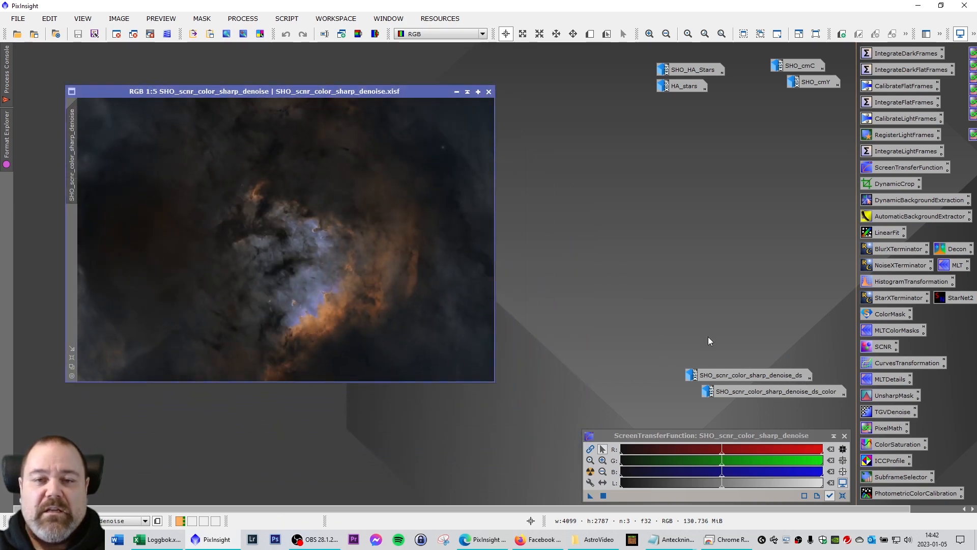
pyautogui.moveTo(298, 93); pyautogui.dragTo(727, 95)
# Zoom into the sharpened and denoised images to compare close-up detail.
pyautogui.click(306, 244)
pyautogui.scroll(3, 312, 258)
pyautogui.scroll(-1, 401, 304)
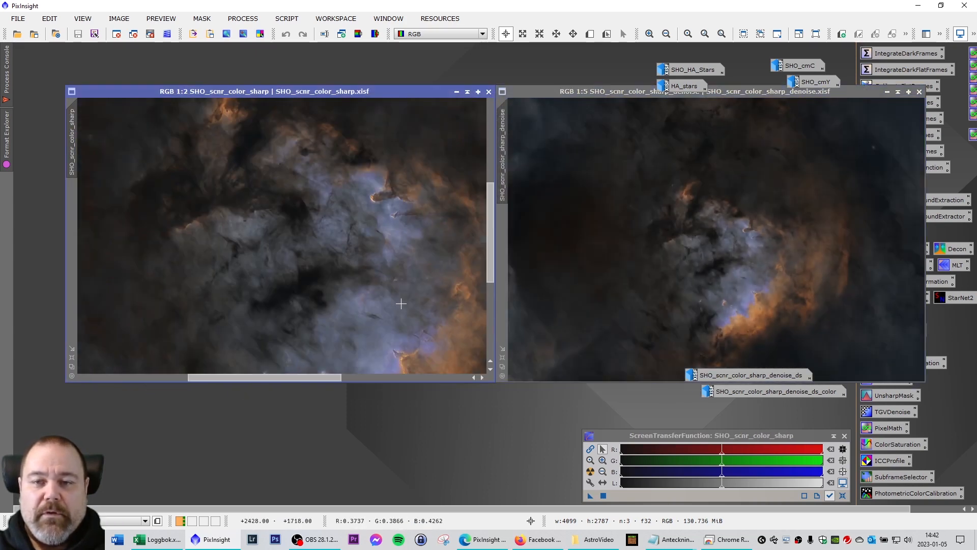
pyautogui.moveTo(490, 258); pyautogui.dragTo(490, 323)
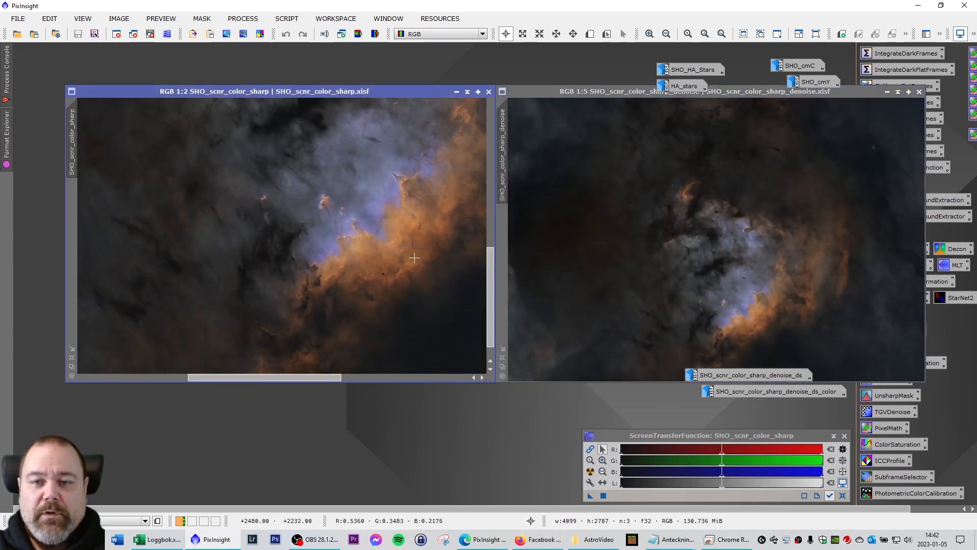
pyautogui.scroll(2, 403, 249)
pyautogui.click(800, 315)
pyautogui.scroll(2, 800, 315)
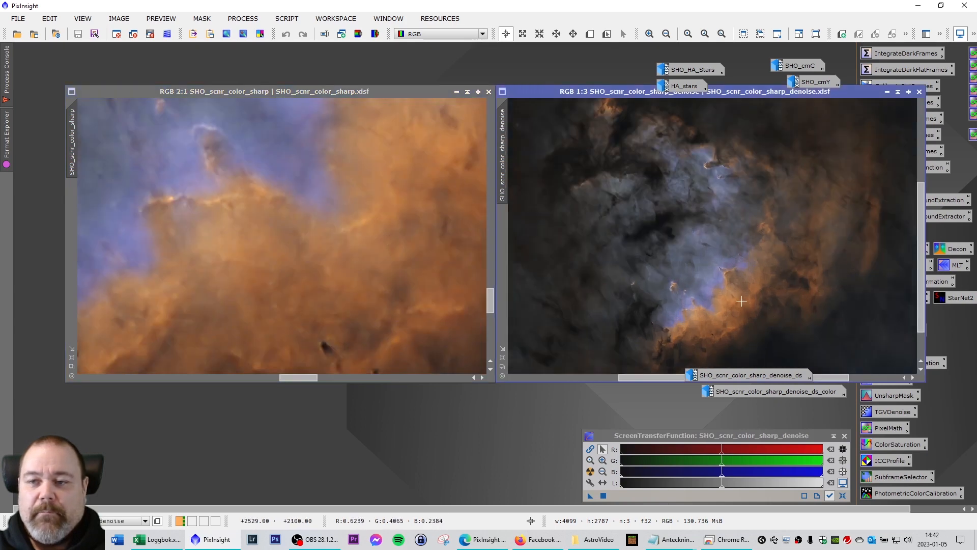
pyautogui.scroll(3, 744, 303)
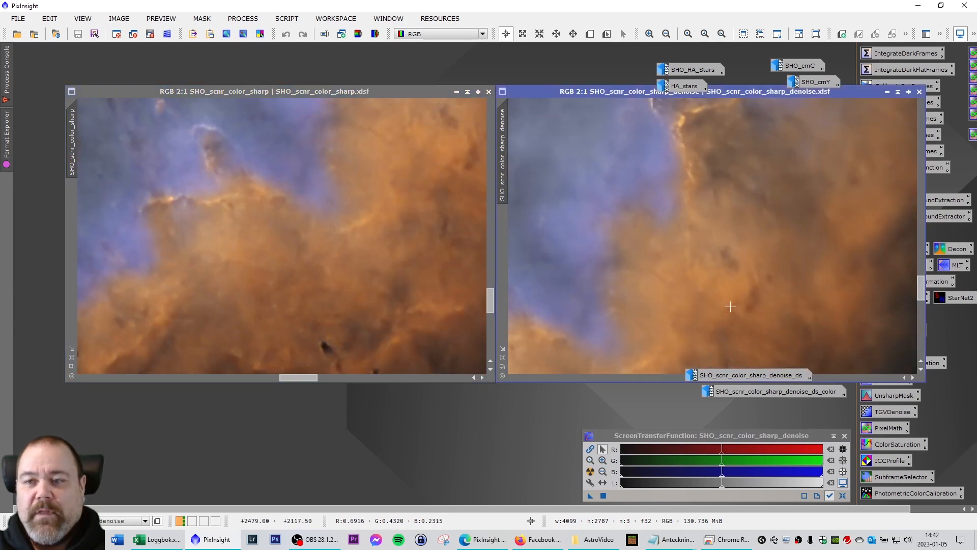
pyautogui.scroll(-1, 730, 307)
# Zoom both views back out and stack the denoised image over the sharpened one.
pyautogui.click(461, 269)
pyautogui.scroll(-1, 428, 278)
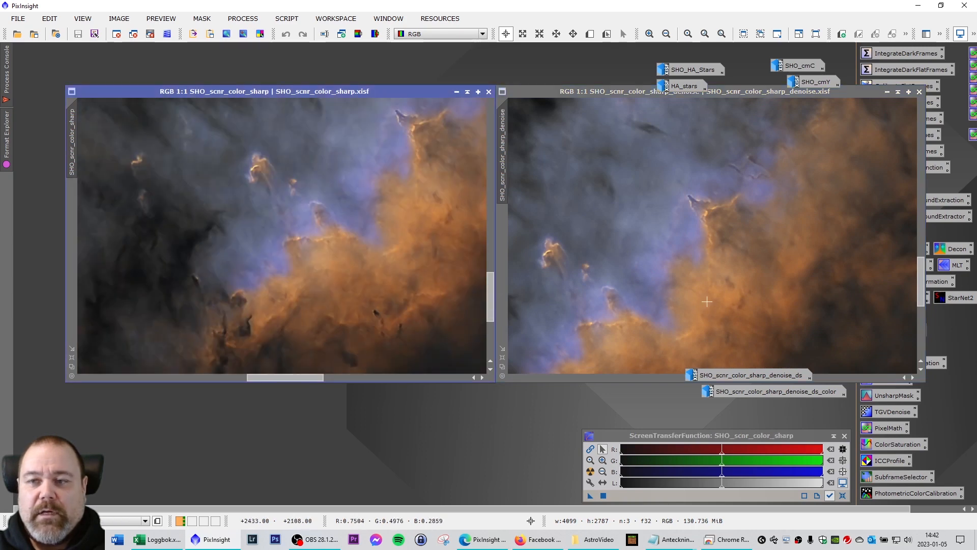
pyautogui.moveTo(922, 275); pyautogui.dragTo(927, 303)
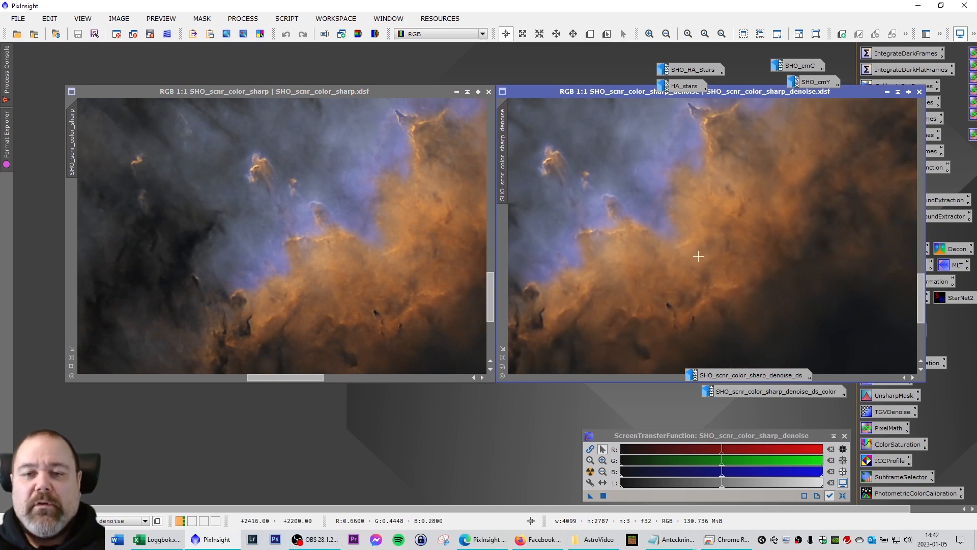
pyautogui.scroll(-4, 632, 245)
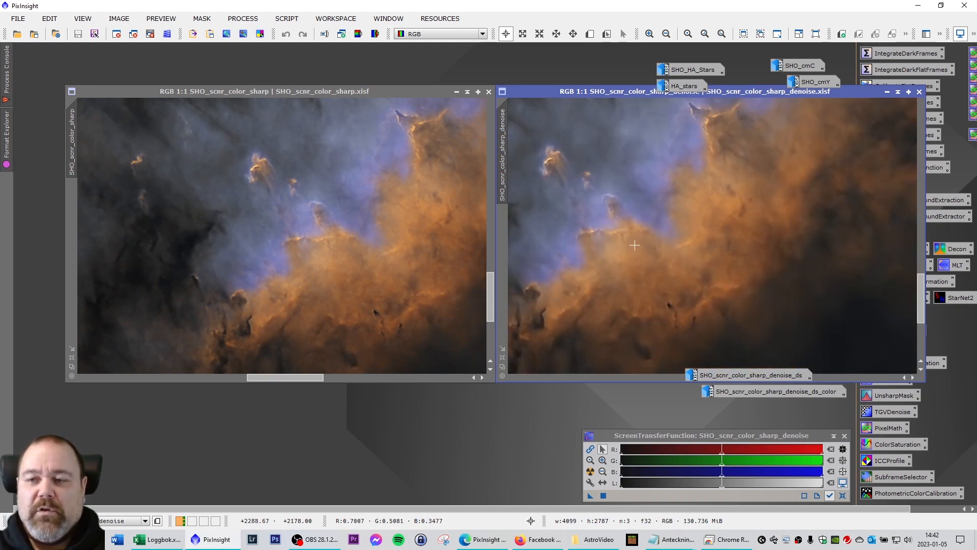
pyautogui.scroll(-4, 443, 252)
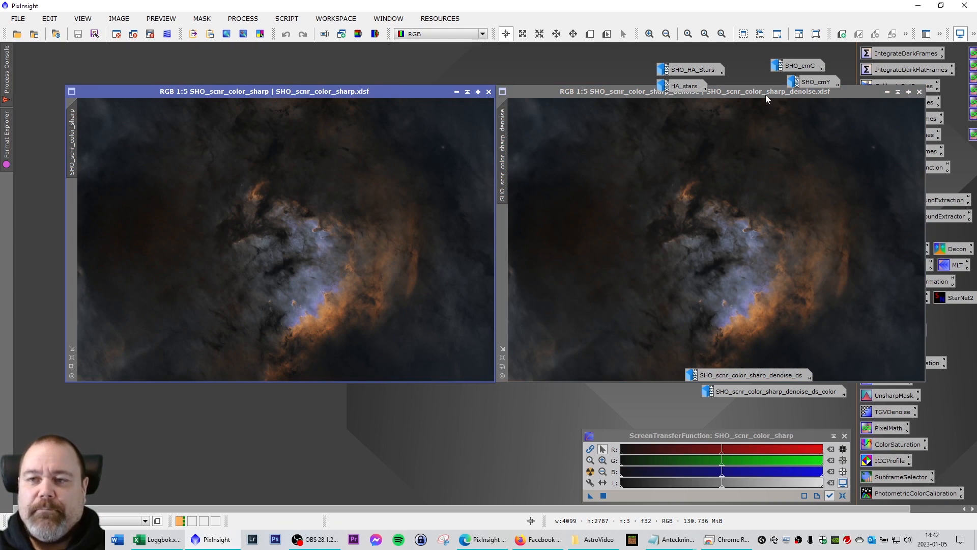
pyautogui.moveTo(762, 91); pyautogui.dragTo(331, 93)
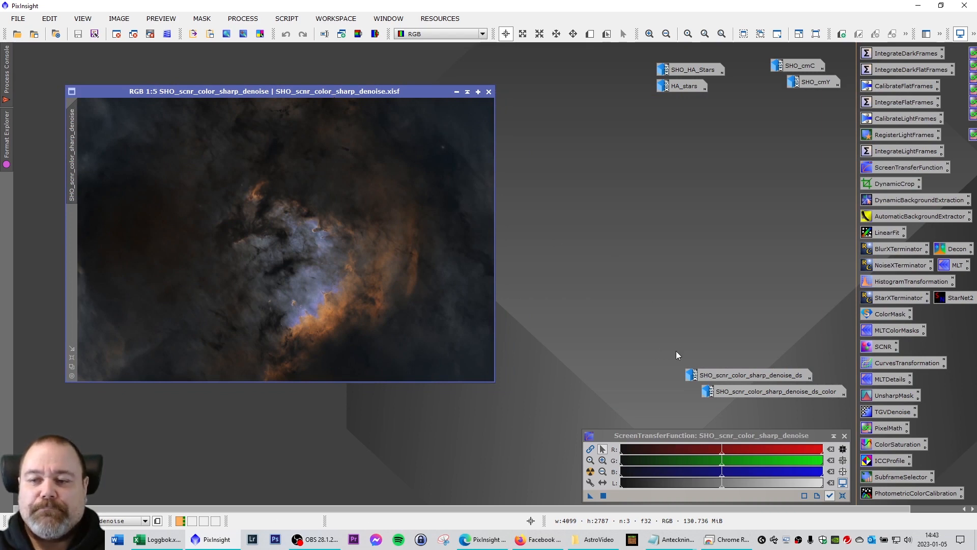
# Open SHO_scnr_color_sharp_denoise_ds and compare it beside the denoised image.
pyautogui.doubleClick(782, 377)
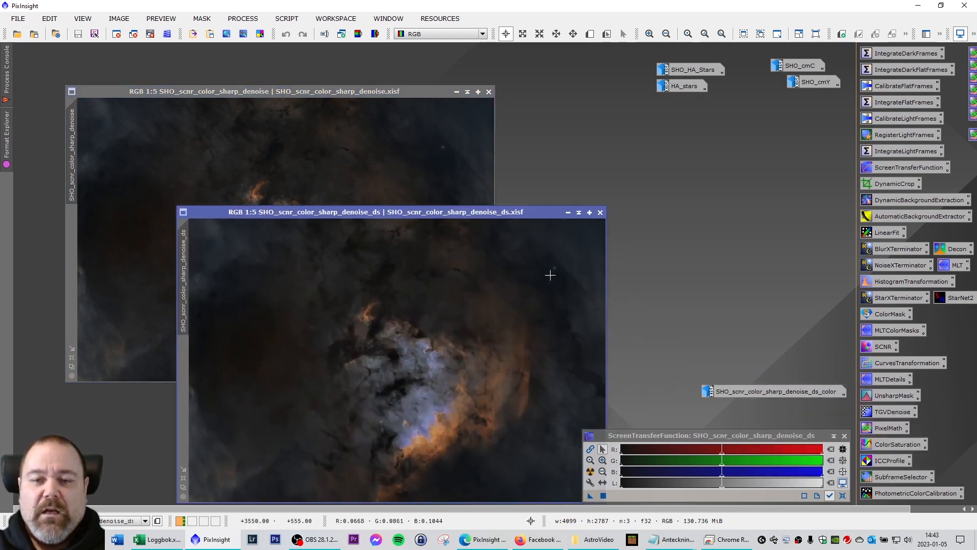
pyautogui.moveTo(398, 212); pyautogui.dragTo(715, 95)
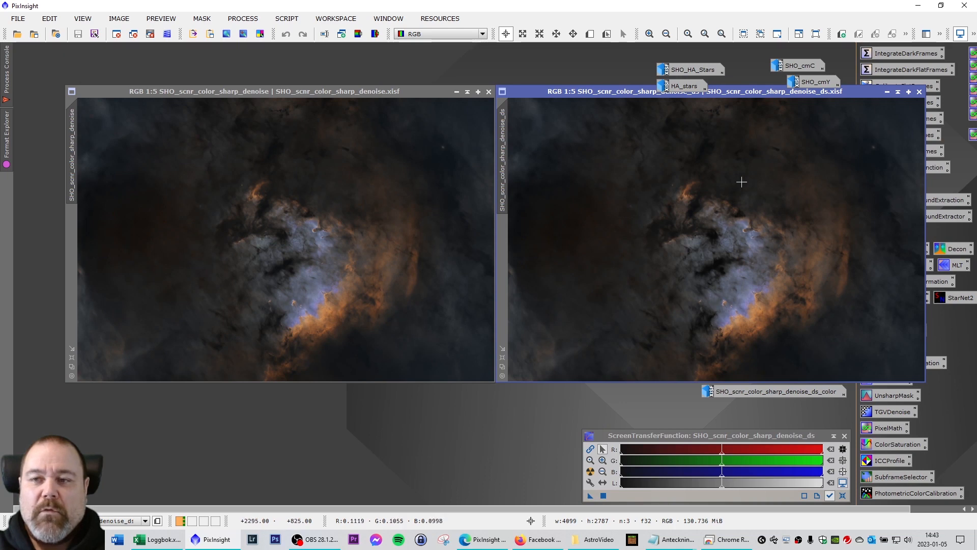
pyautogui.moveTo(735, 94); pyautogui.dragTo(311, 94)
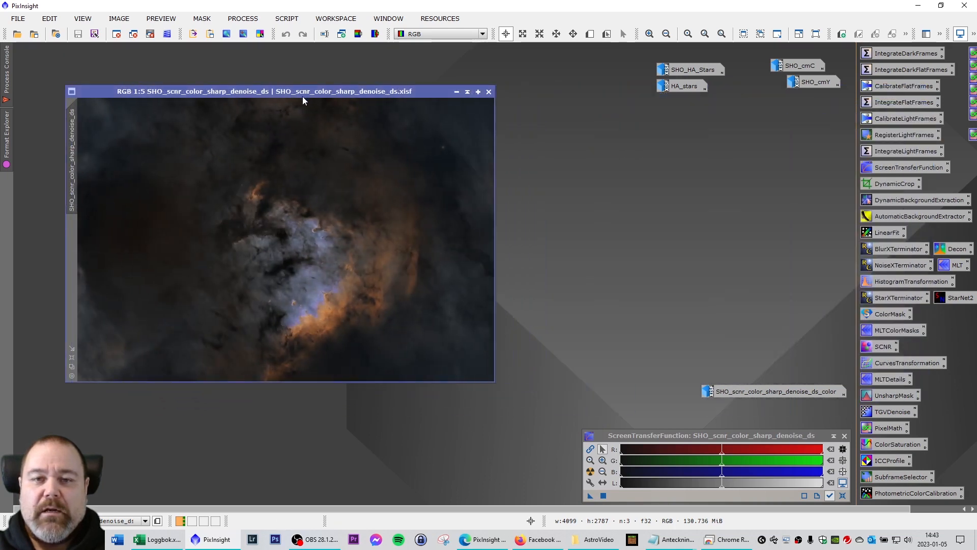
# Stack the _ds_color version over the _ds image, then open HA_stars.
pyautogui.doubleClick(785, 392)
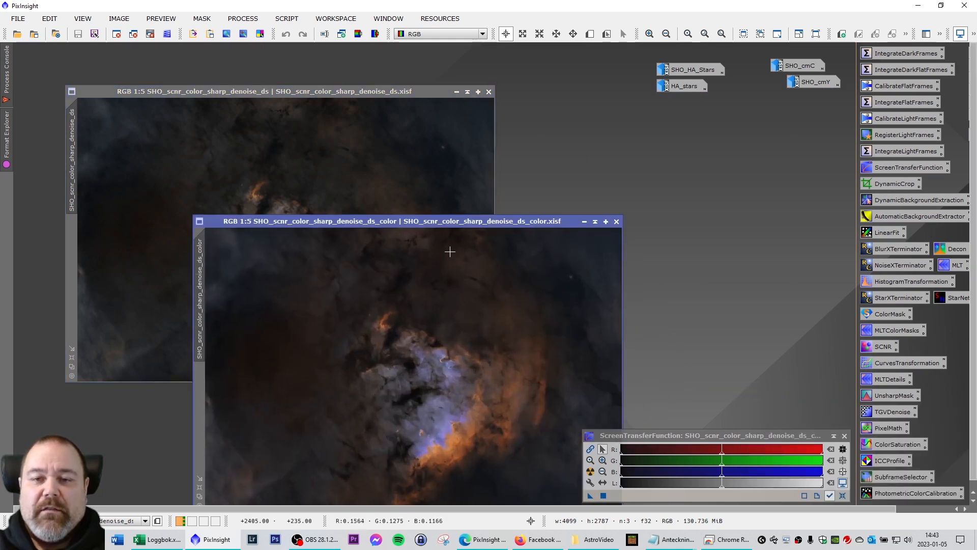
pyautogui.moveTo(433, 223); pyautogui.dragTo(311, 96)
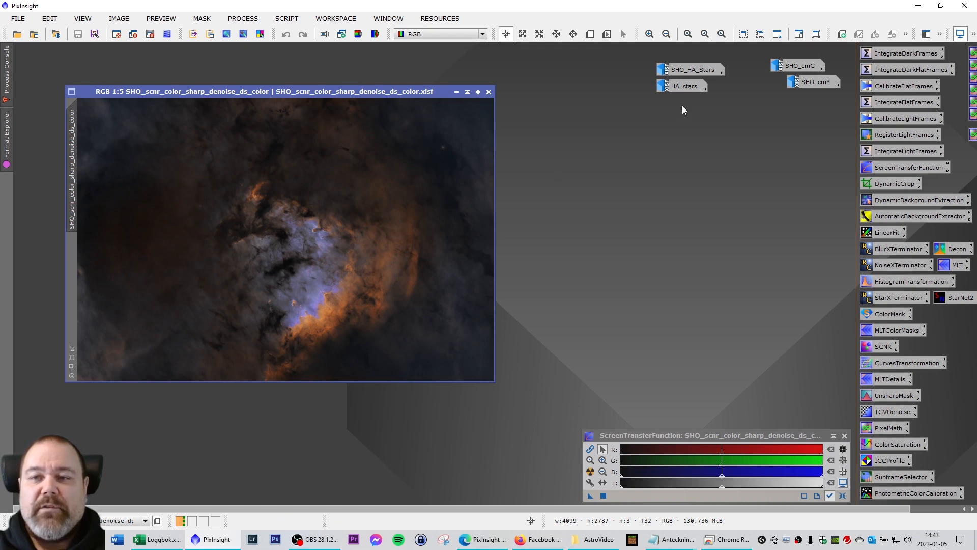
pyautogui.doubleClick(682, 88)
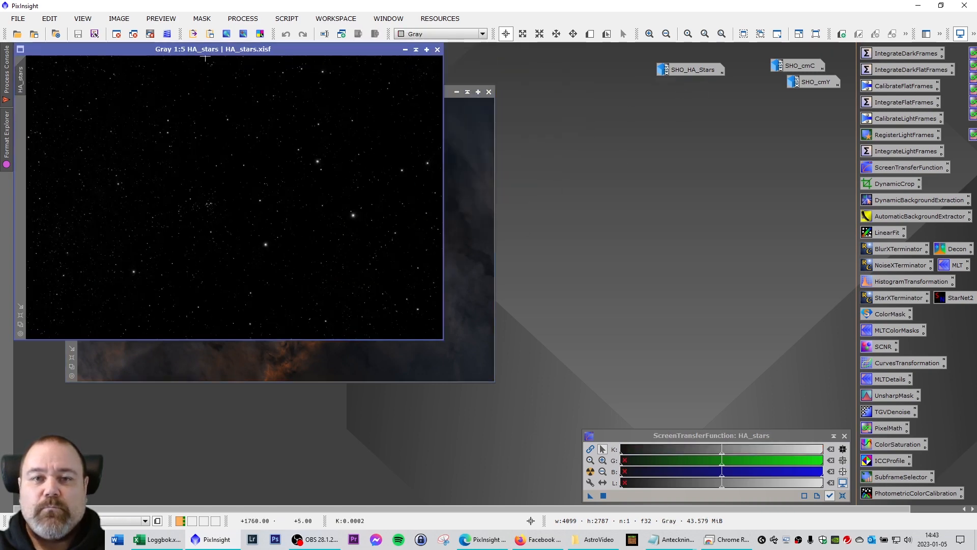
# Position HA_stars beside the colour image for comparison, then close HA_stars.
pyautogui.moveTo(203, 50); pyautogui.dragTo(686, 104)
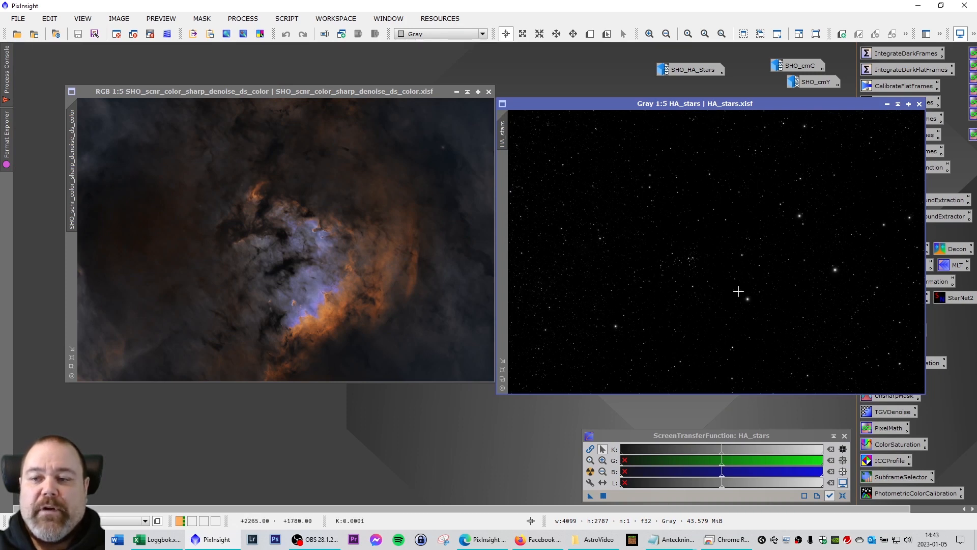
pyautogui.moveTo(736, 104); pyautogui.dragTo(658, 109)
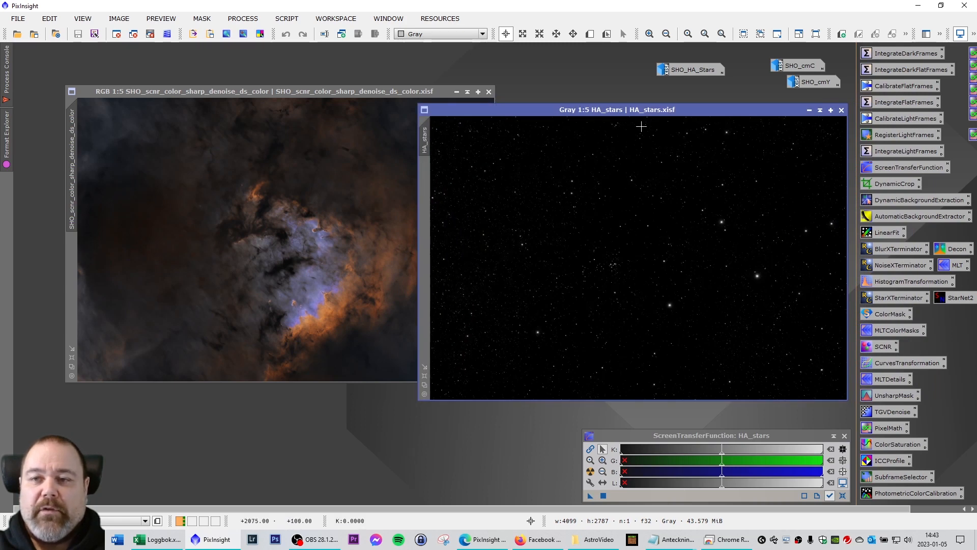
pyautogui.moveTo(622, 111); pyautogui.dragTo(699, 92)
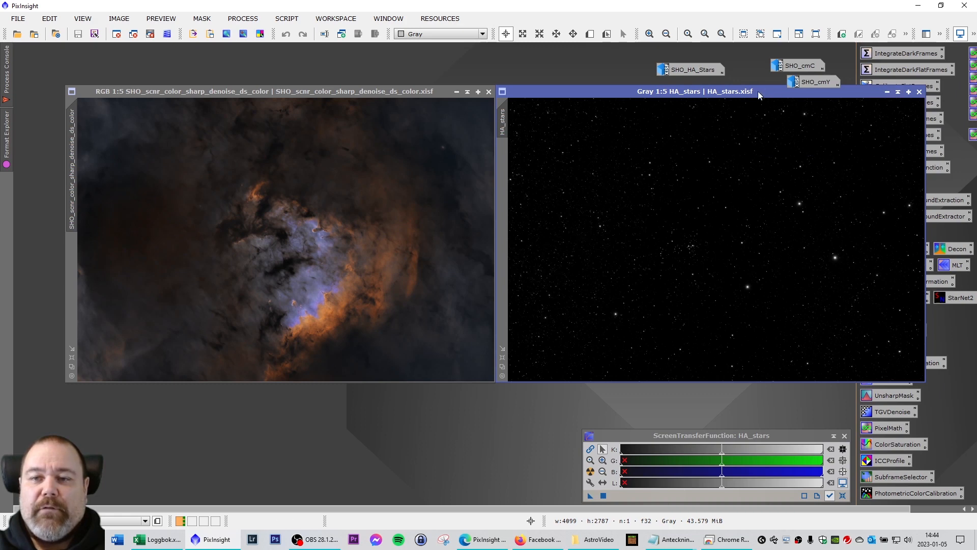
pyautogui.click(920, 92)
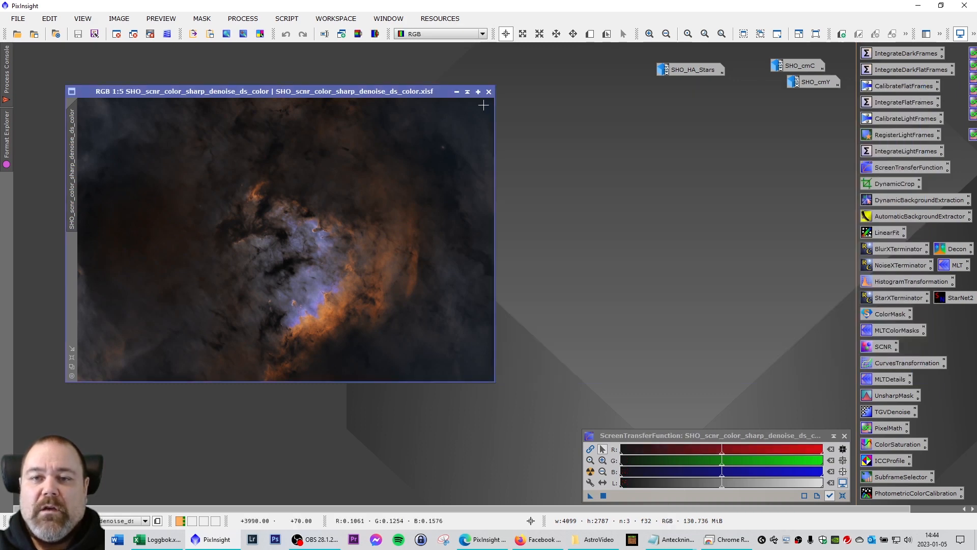
# Close the ds, earlier-stage, SHO_scnr and original SHO images behind the colour image.
pyautogui.moveTo(409, 93); pyautogui.dragTo(375, 122)
pyautogui.click(489, 92)
pyautogui.click(490, 92)
pyautogui.click(489, 92)
pyautogui.click(489, 92)
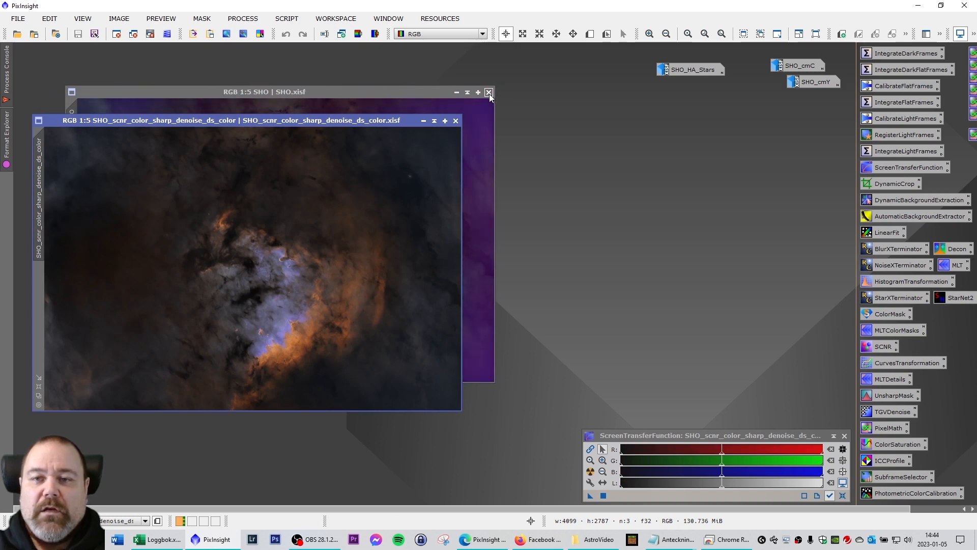
pyautogui.click(490, 93)
pyautogui.moveTo(379, 122)
pyautogui.mouseDown()
pyautogui.moveTo(352, 95)
pyautogui.moveTo(368, 119)
pyautogui.mouseUp()
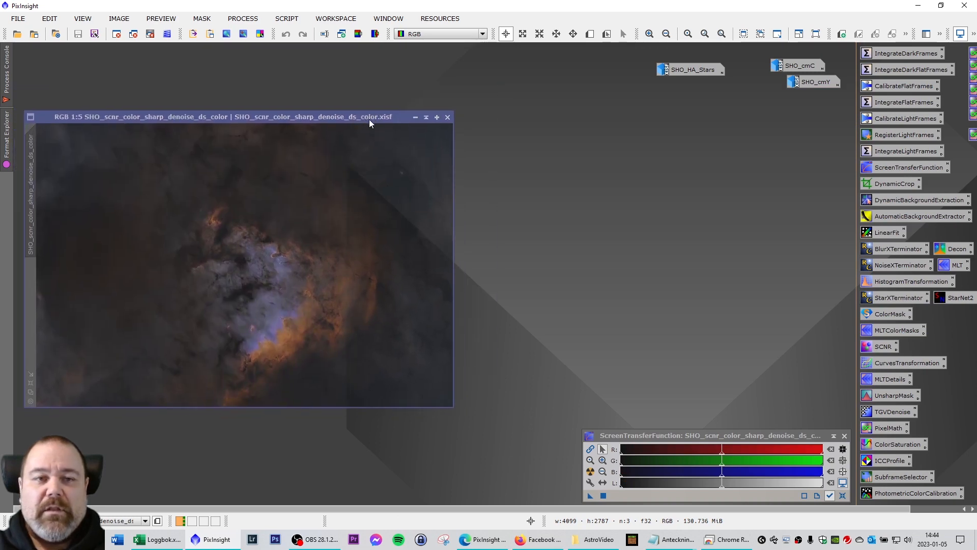
# Open SHO_HA_Stars at 1:4, close the colour image, and move SHO_HA_Stars to the upper left.
pyautogui.doubleClick(694, 69)
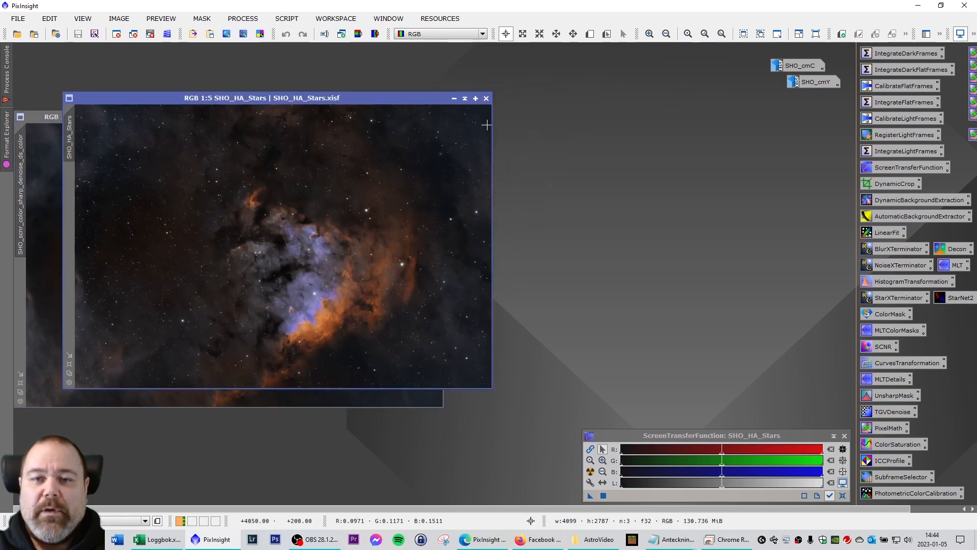
pyautogui.moveTo(274, 103); pyautogui.dragTo(654, 117)
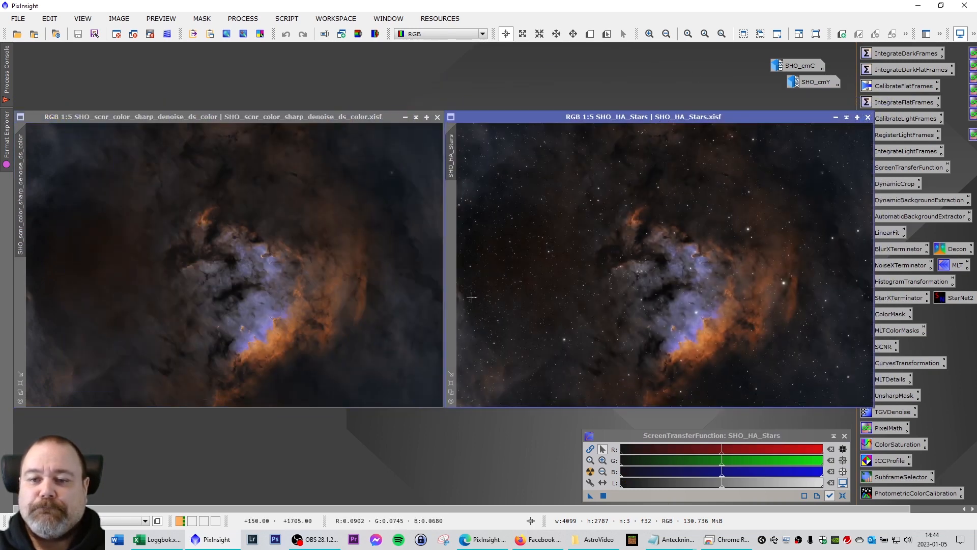
pyautogui.click(451, 383)
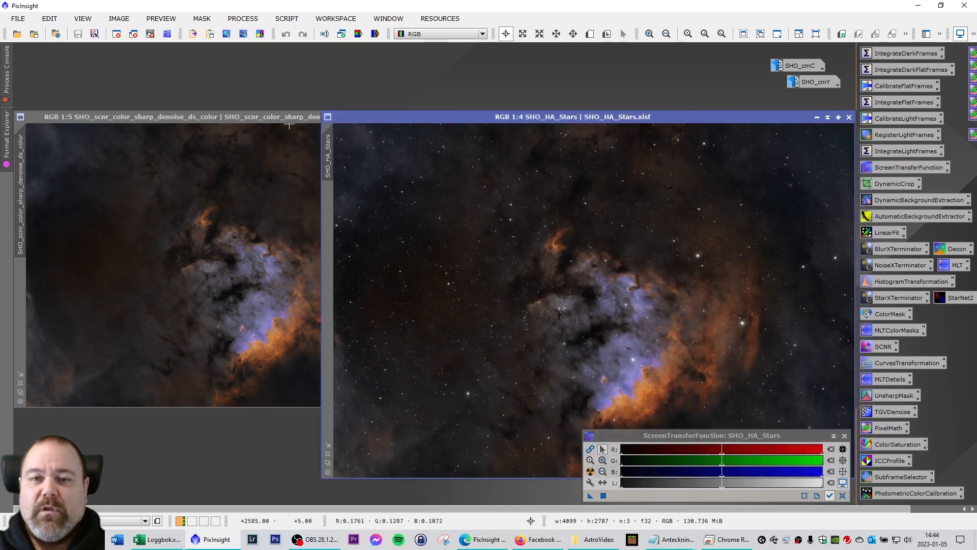
pyautogui.click(348, 121)
pyautogui.click(440, 116)
pyautogui.moveTo(495, 120); pyautogui.dragTo(218, 75)
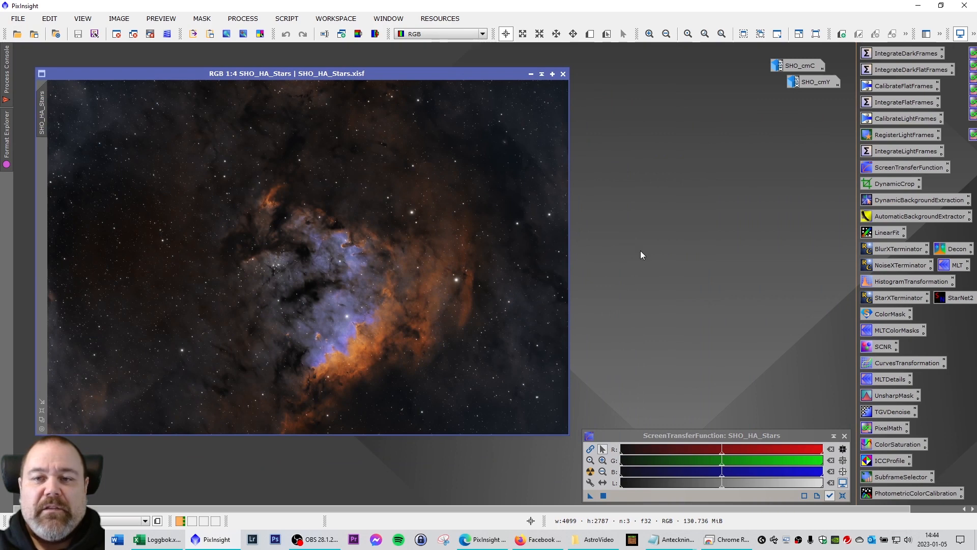